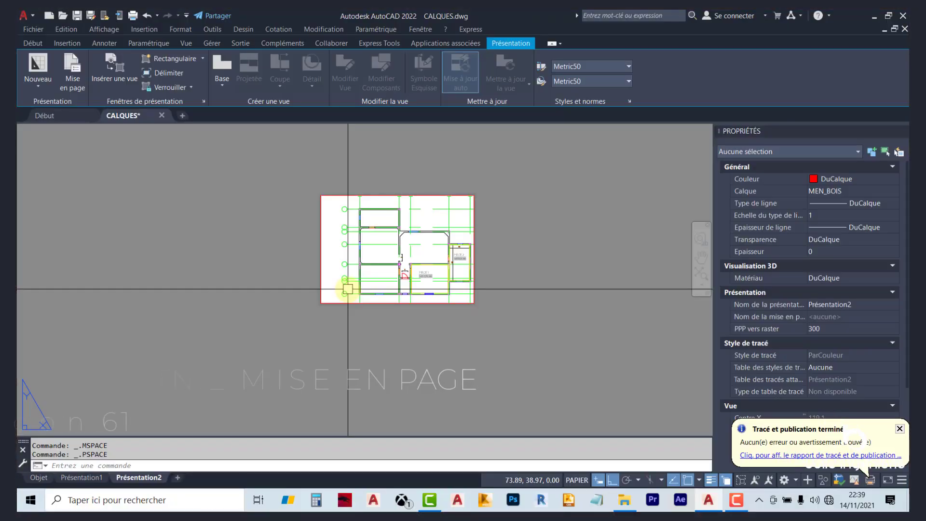
- Dismiss the 'Tracé et publication terminé' notice, zoom the sheet, and undo the last action
click(899, 428)
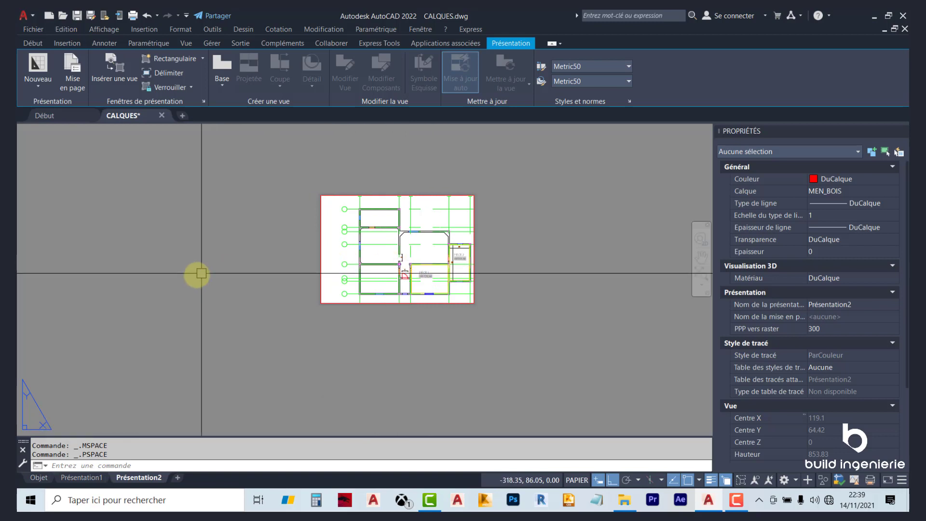
scroll(490, 253, up, 2)
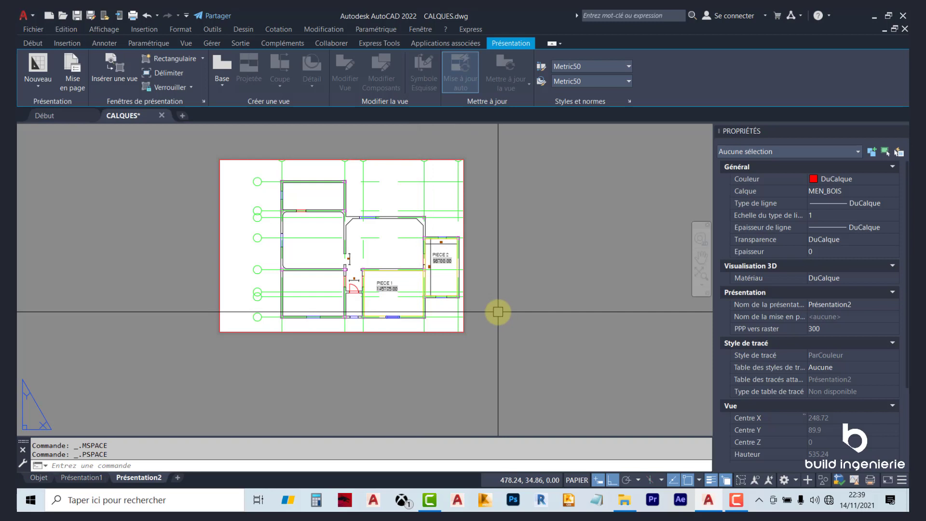
key(Escape)
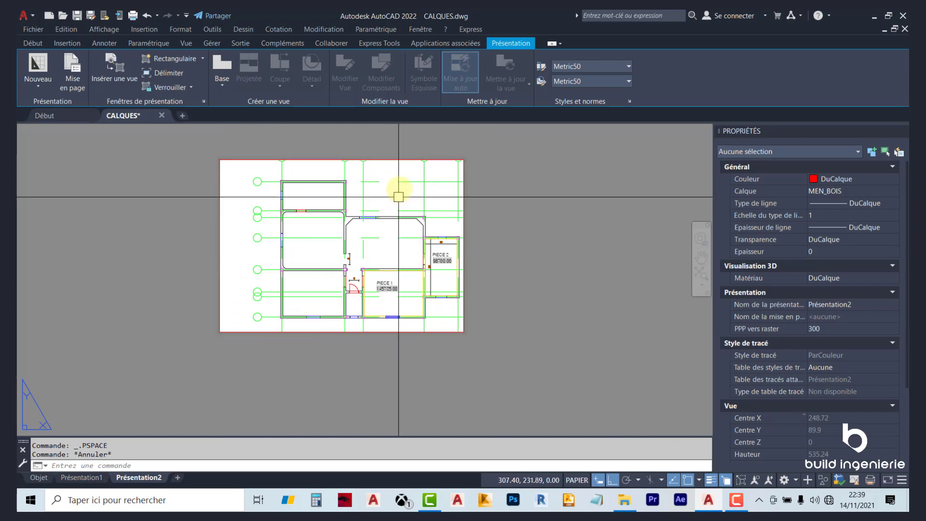
- Rename the Présentation2 layout to 'A3', then extend the name to 'A3 MONOCHROME'
right_click(138, 477)
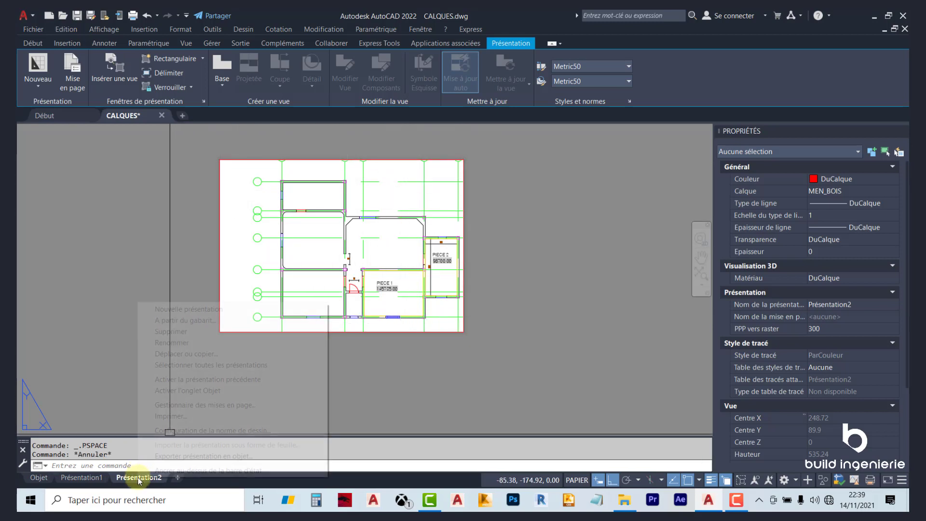
click(221, 346)
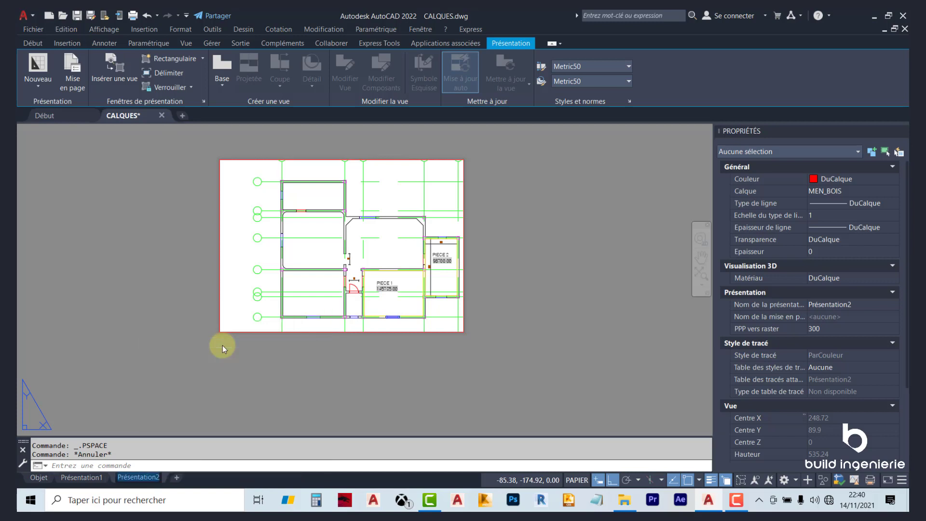
text(A3)
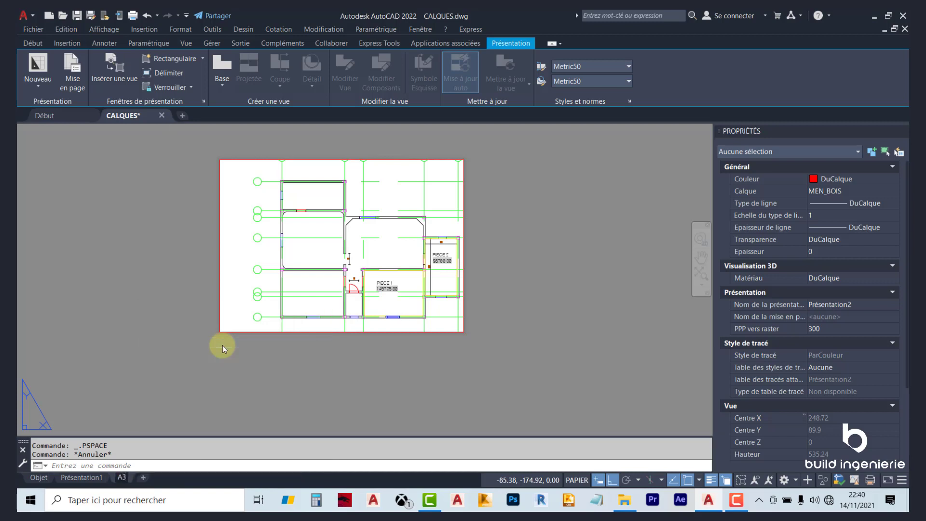
key(Return)
right_click(120, 480)
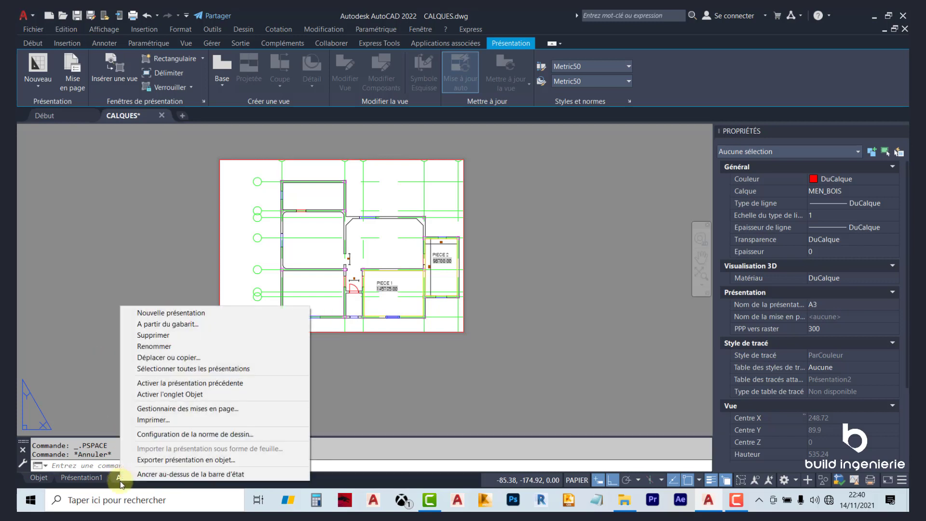
click(190, 347)
text(M)
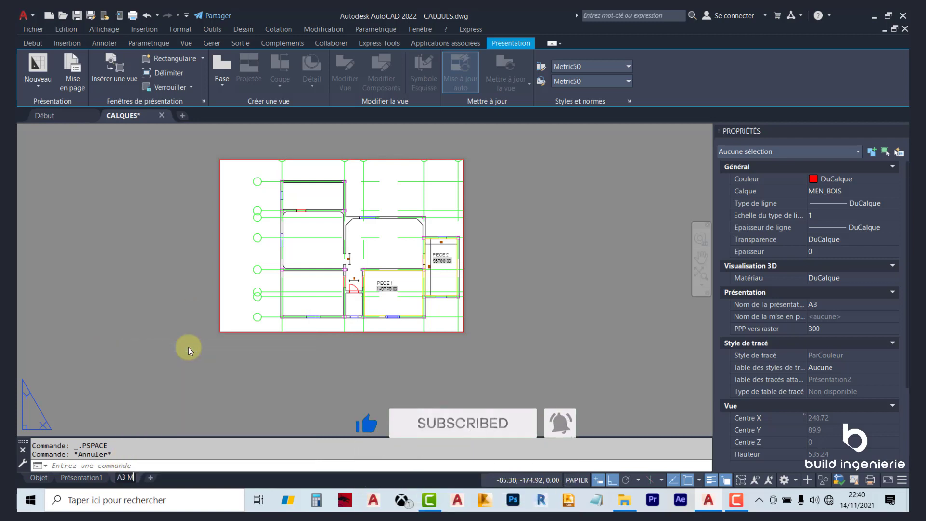
text(ONOCHR)
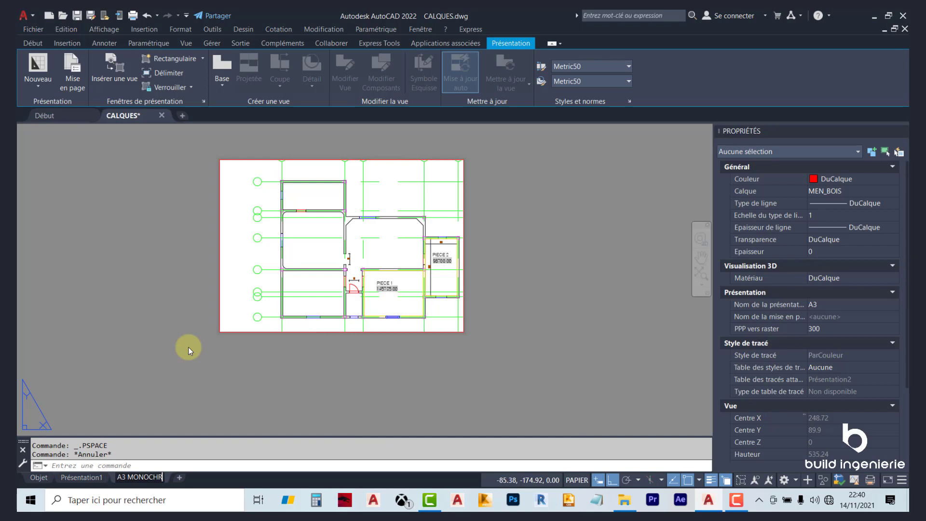
text(OME)
key(Return)
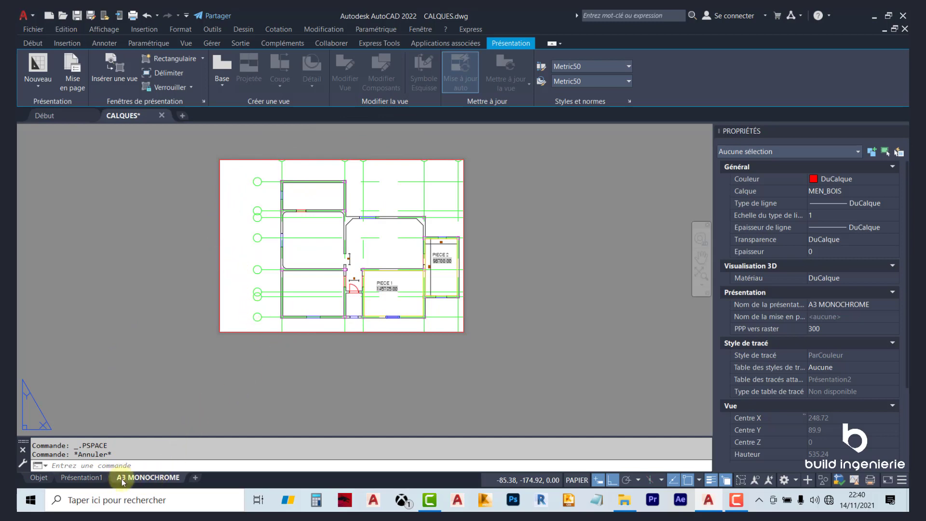
right_click(159, 478)
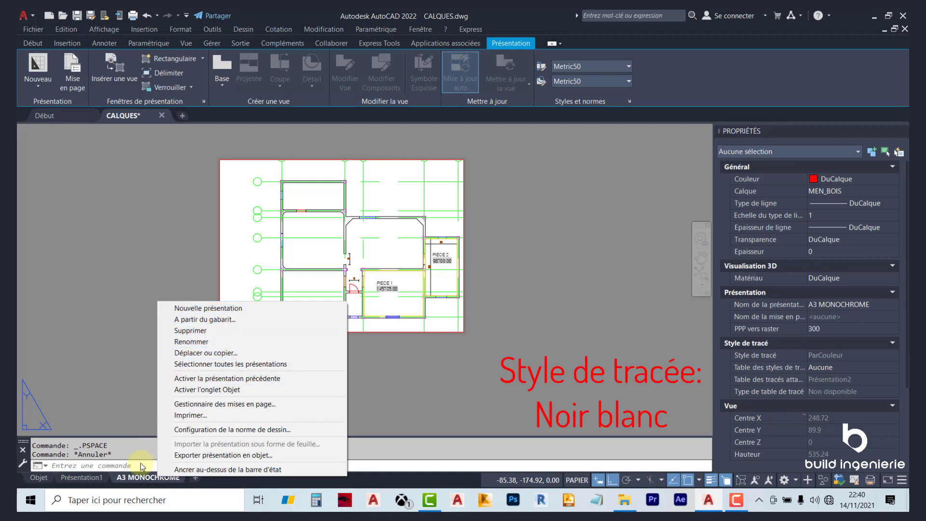
- In the page setup manager, select the *A3 MONOCHROME* setup and start modifying it
right_click(138, 481)
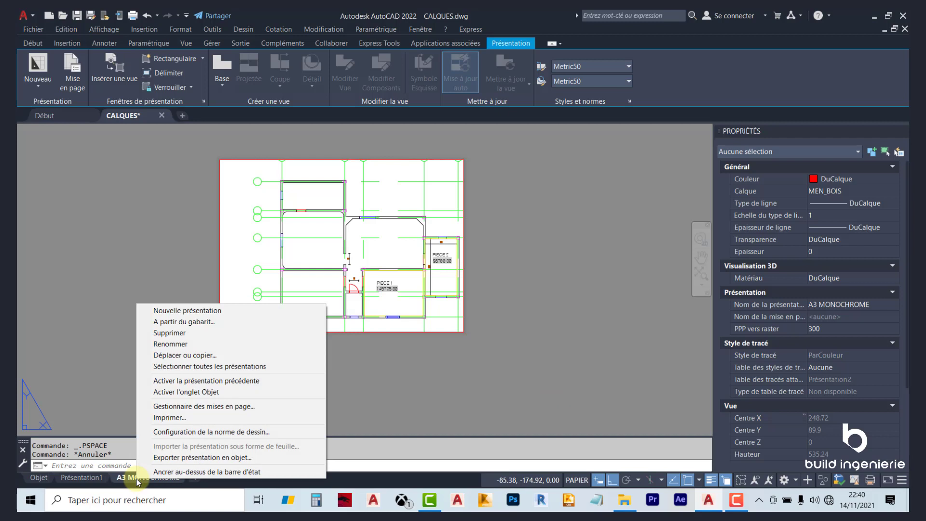
click(195, 406)
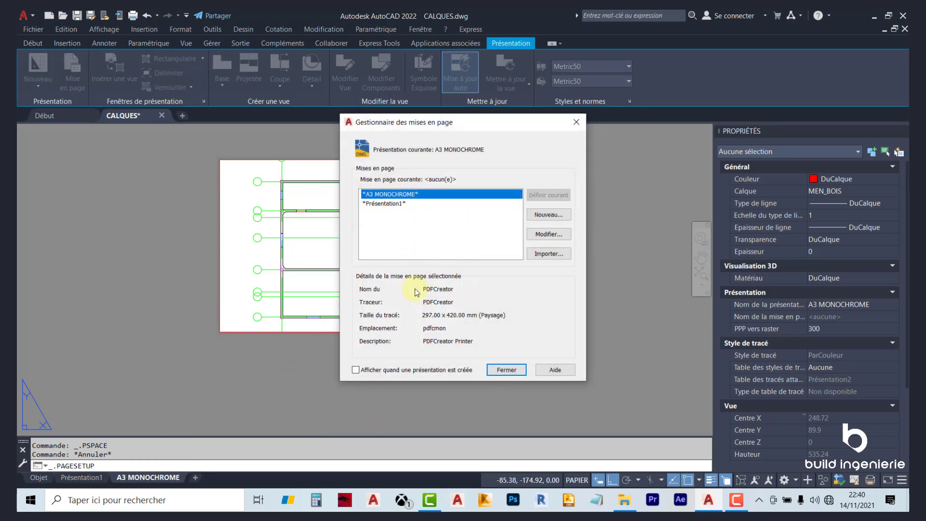
click(371, 203)
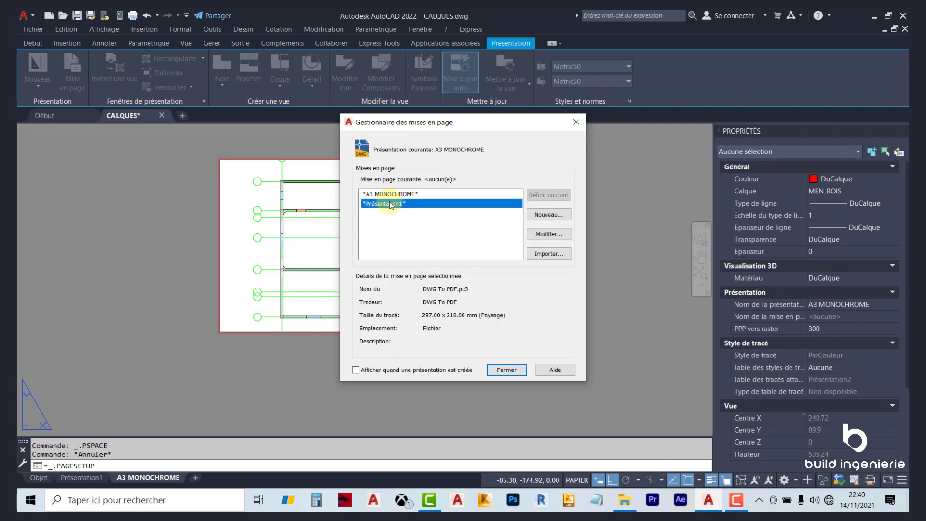
click(395, 193)
click(400, 203)
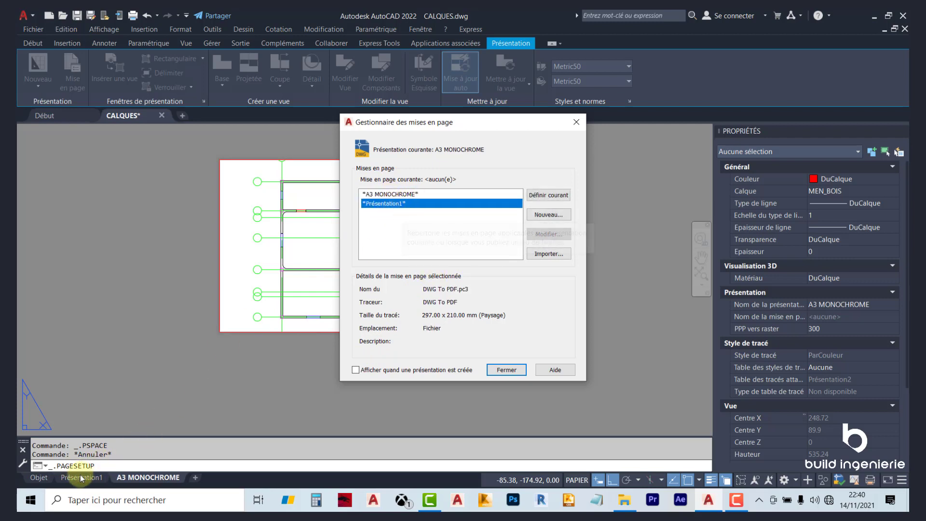
click(401, 195)
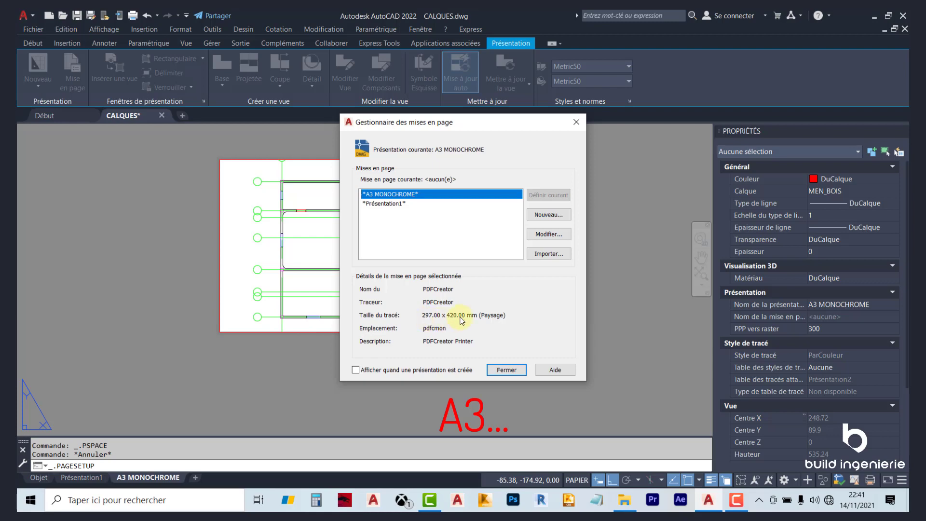
click(549, 235)
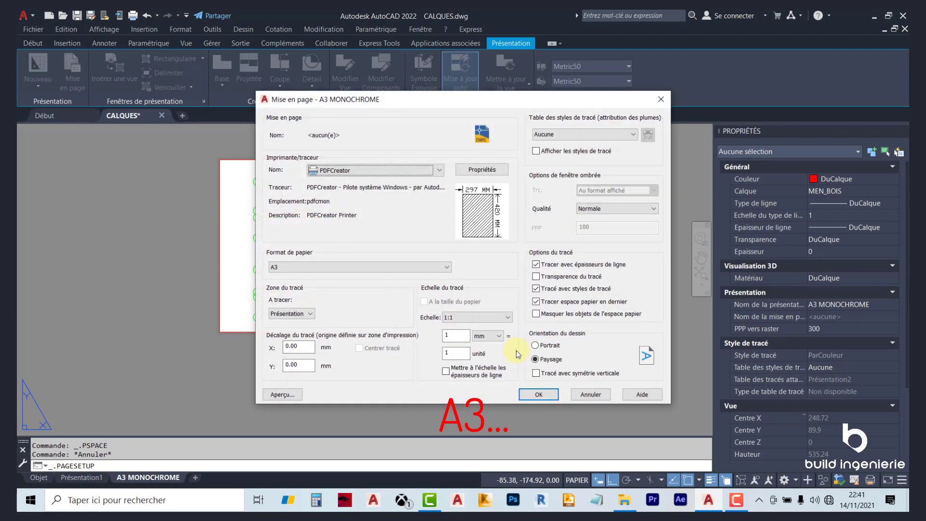
- Try DWG To PDF.pc3 as the plotter, then cancel the page setup changes
drag(417, 107, 494, 94)
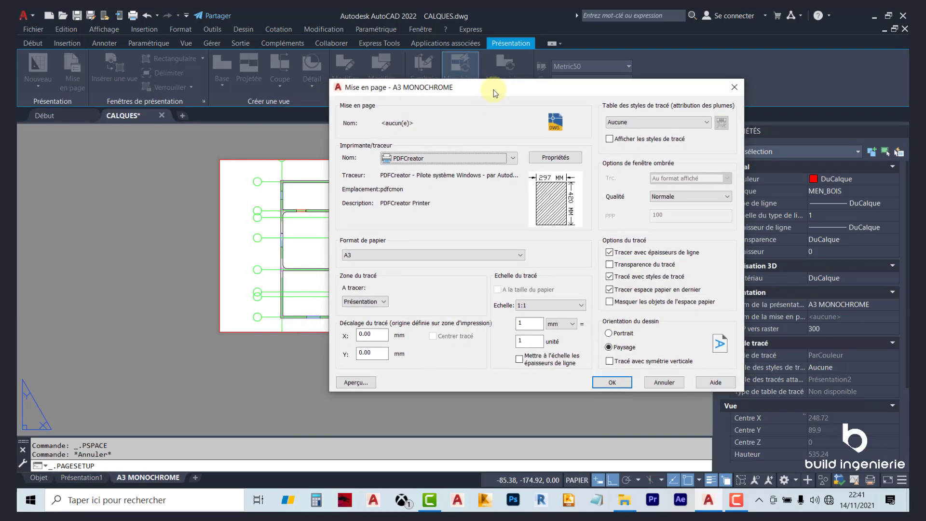
click(491, 156)
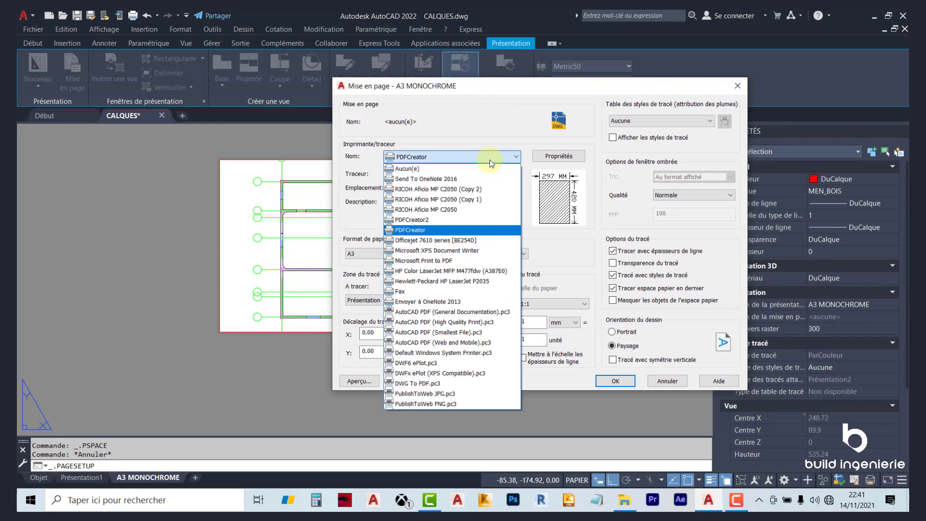
click(441, 385)
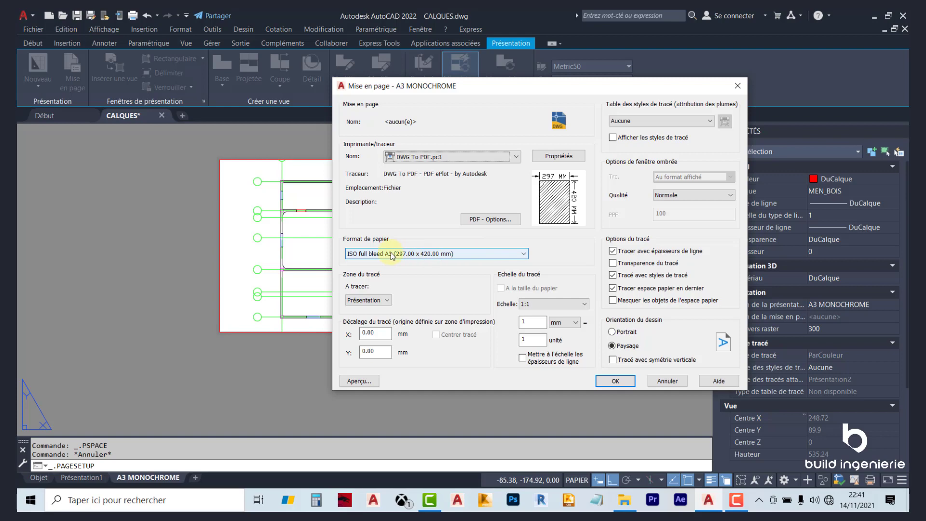
key(Escape)
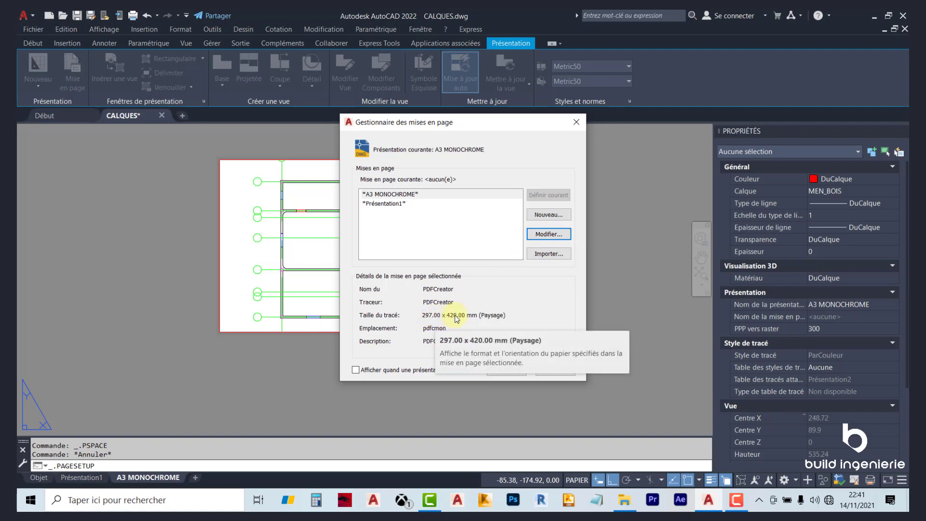
- Reopen the A3 MONOCHROME page setup and choose DWG To PDF.pc3 as the plotter
click(547, 234)
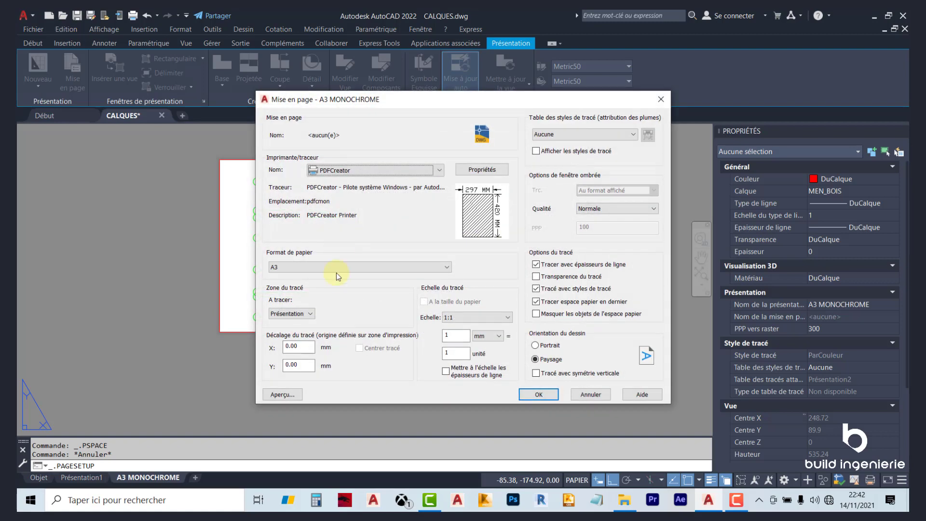
click(333, 271)
click(381, 217)
click(389, 170)
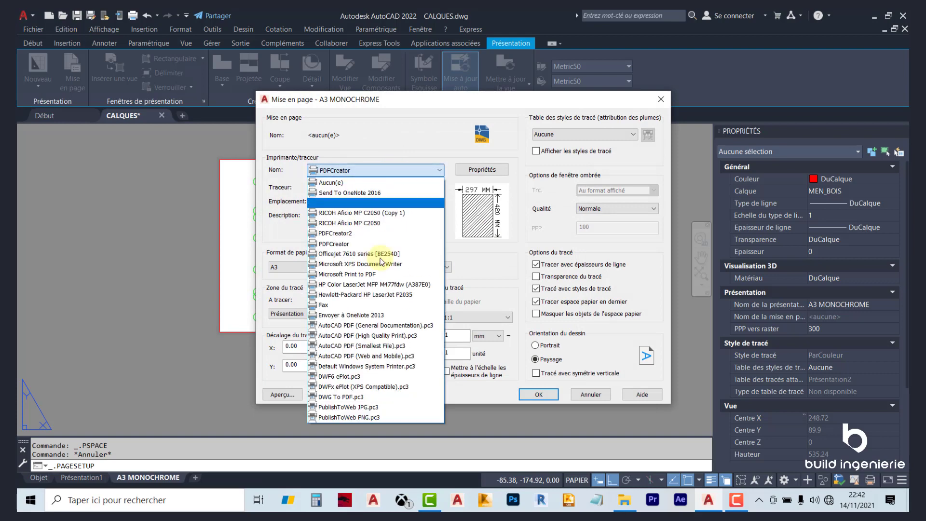
click(359, 396)
- Set the paper to ISO full bleed A3 and browse the paper list for other A3 sizes
click(366, 267)
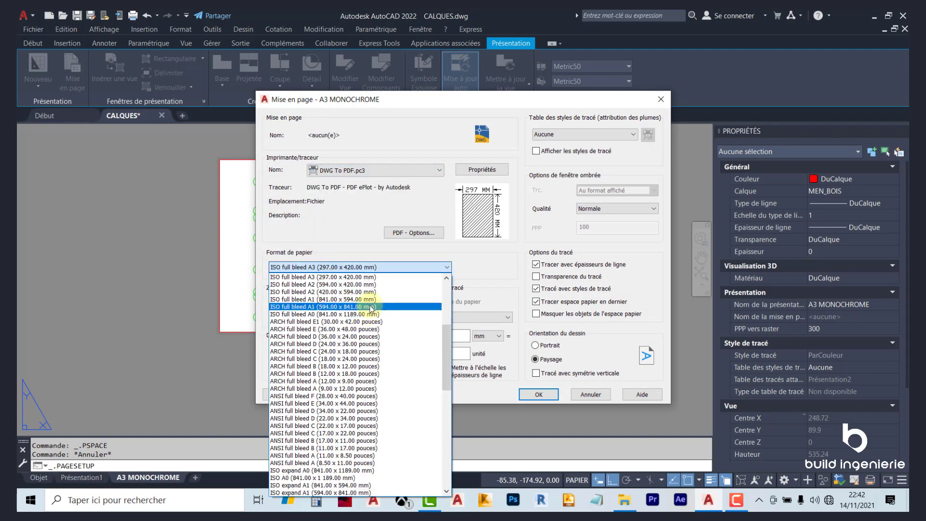
scroll(371, 308, up, 3)
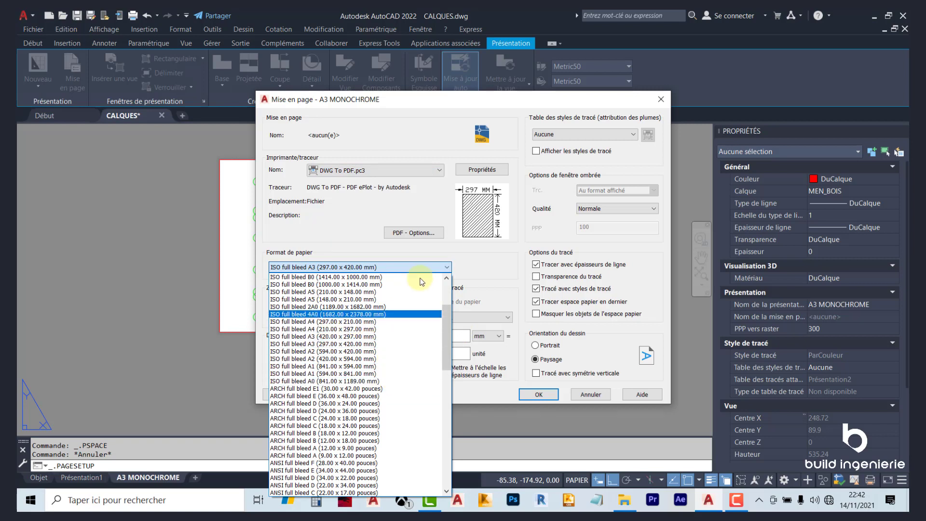
click(252, 215)
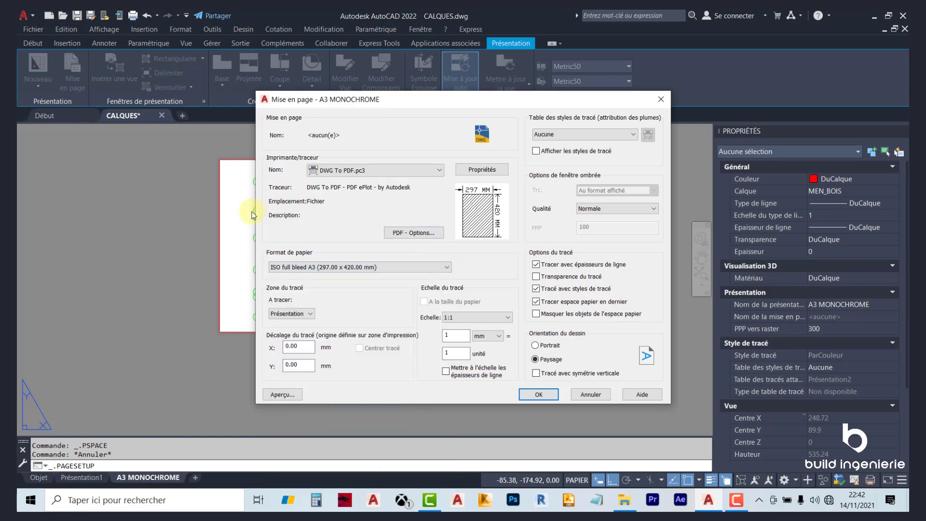
click(357, 266)
scroll(444, 337, up, 2)
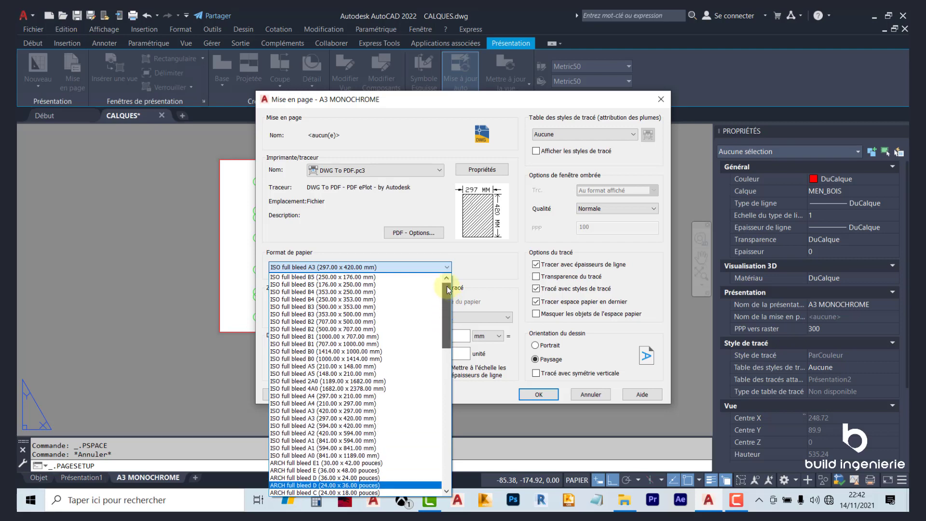
scroll(446, 311, up, 1)
scroll(445, 299, up, 2)
scroll(444, 284, up, 2)
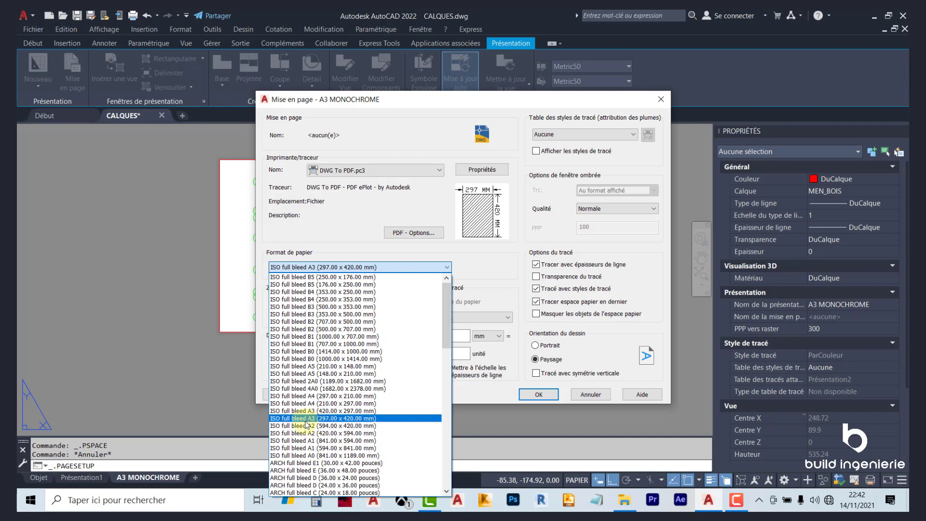
scroll(307, 421, down, 3)
scroll(313, 418, down, 3)
scroll(333, 412, down, 3)
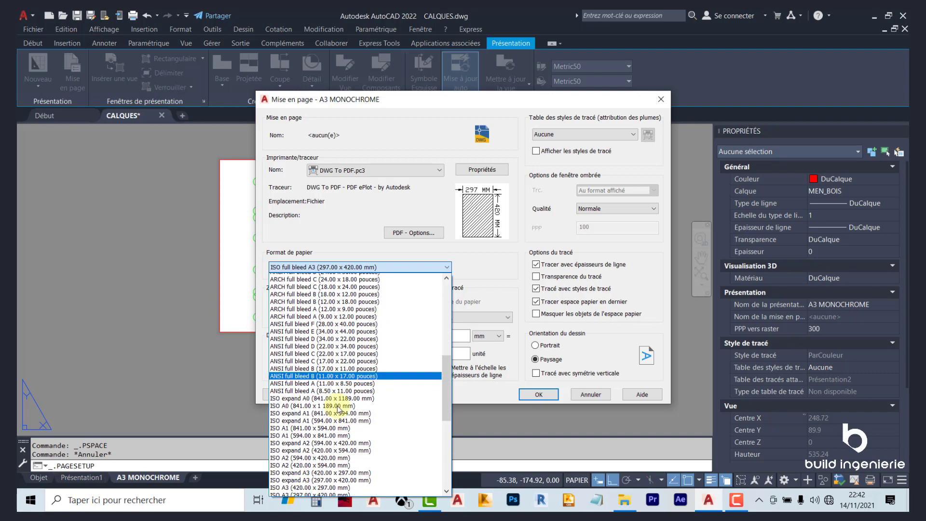
scroll(349, 408, down, 2)
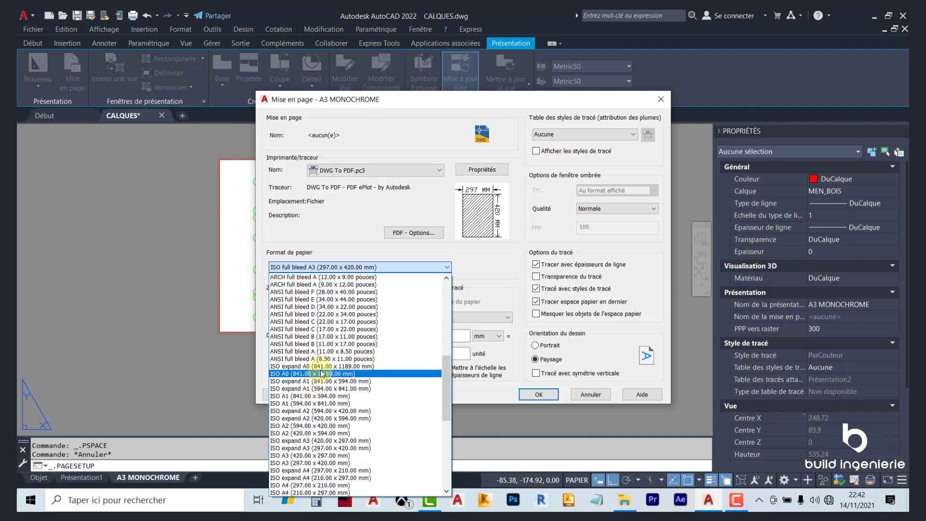
drag(448, 369, 448, 279)
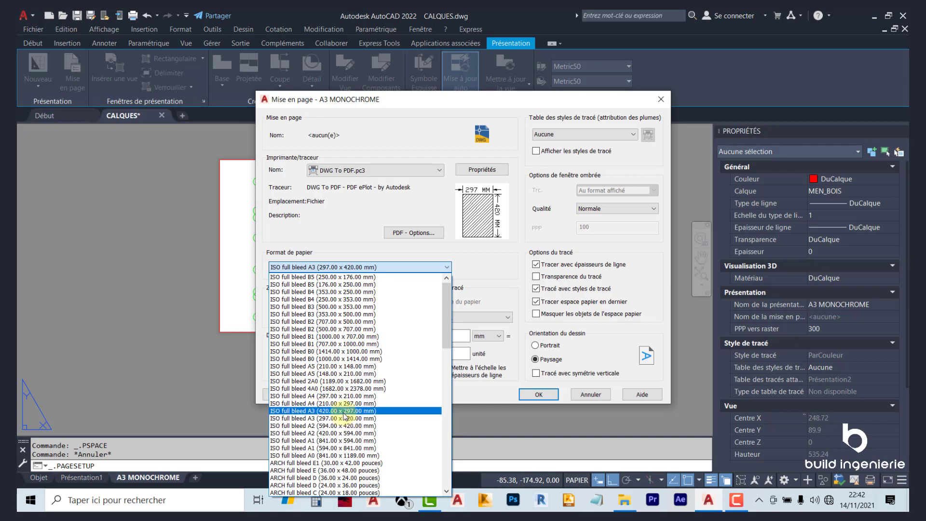
click(345, 411)
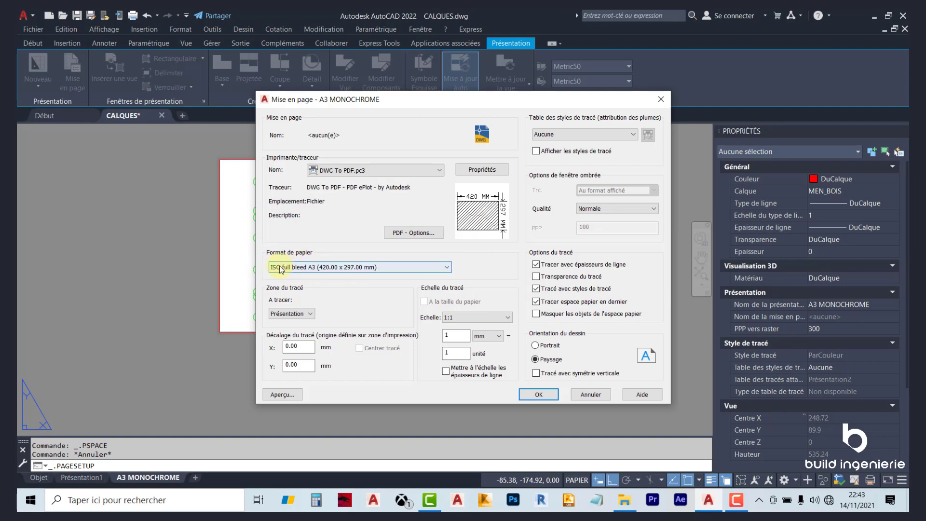
- Replace the full bleed paper with plain ISO A3 (420.00 x 297.00 mm)
click(413, 267)
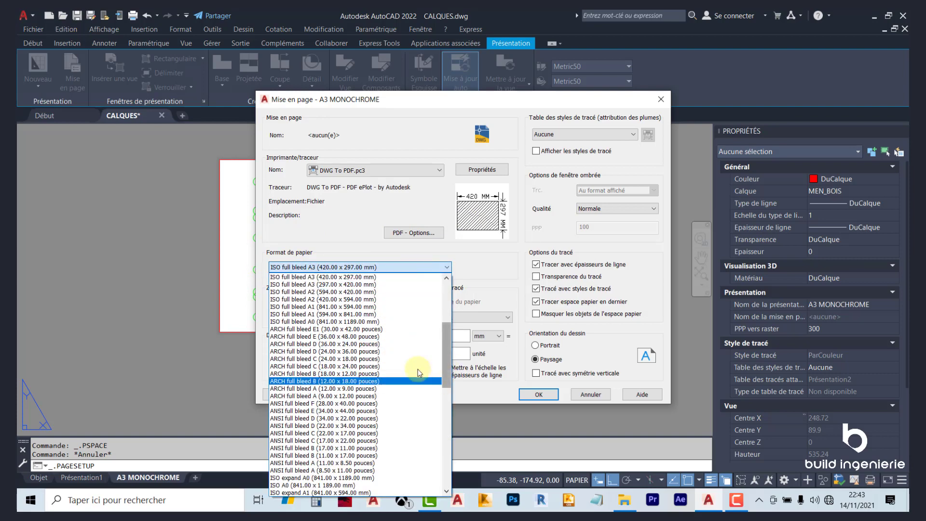
scroll(385, 395, down, 2)
scroll(366, 410, down, 1)
scroll(337, 431, down, 1)
scroll(328, 436, down, 2)
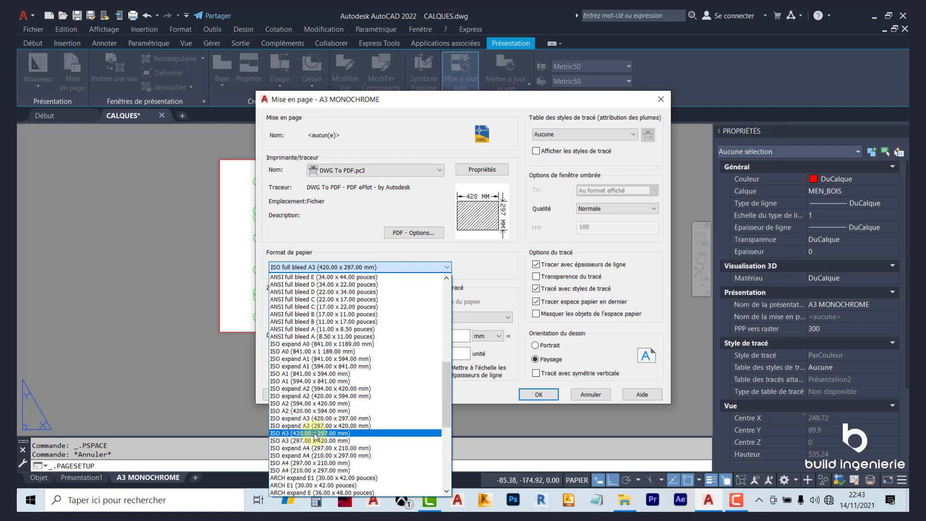
click(314, 433)
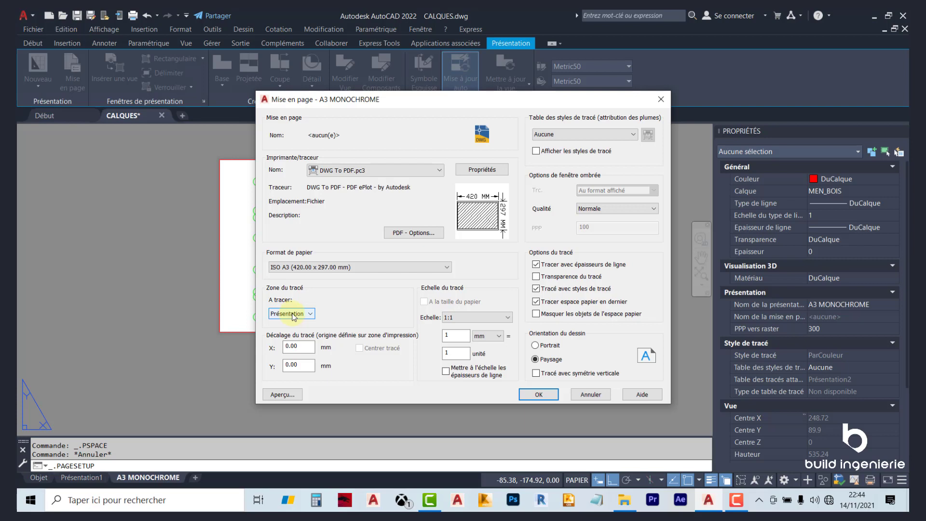
- Enable lineweight scaling, assign the monochrome.ctb plot style table, and confirm the page setup
click(468, 379)
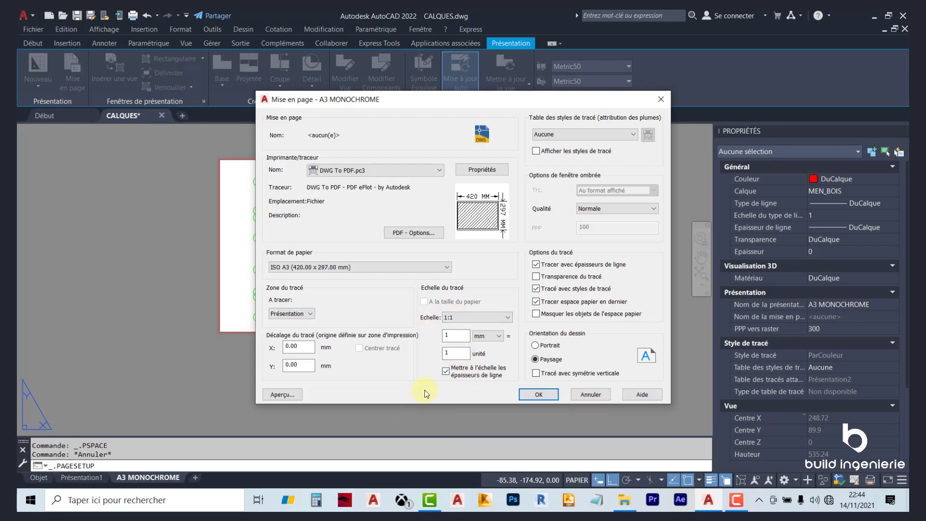
click(590, 135)
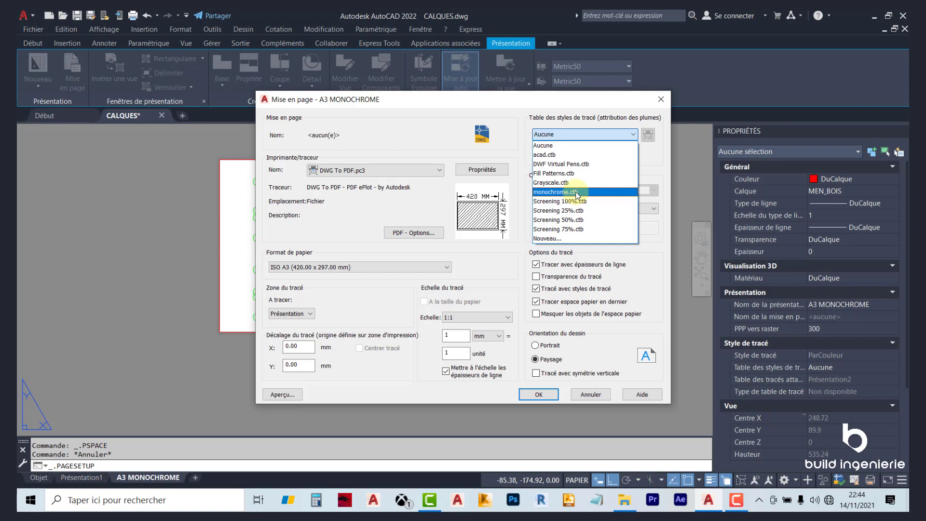
click(576, 193)
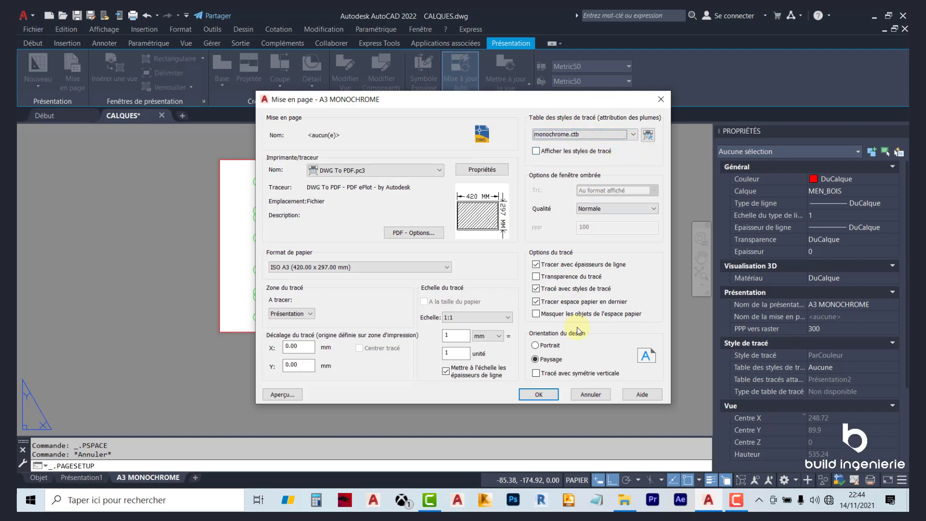
click(539, 395)
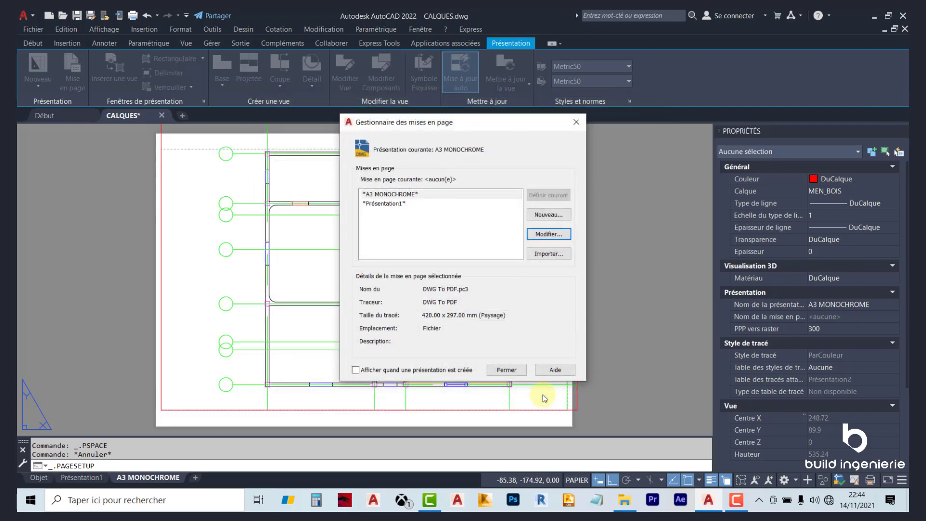
- Close the page setup manager and select the existing floor plan viewport
click(515, 371)
scroll(439, 310, down, 3)
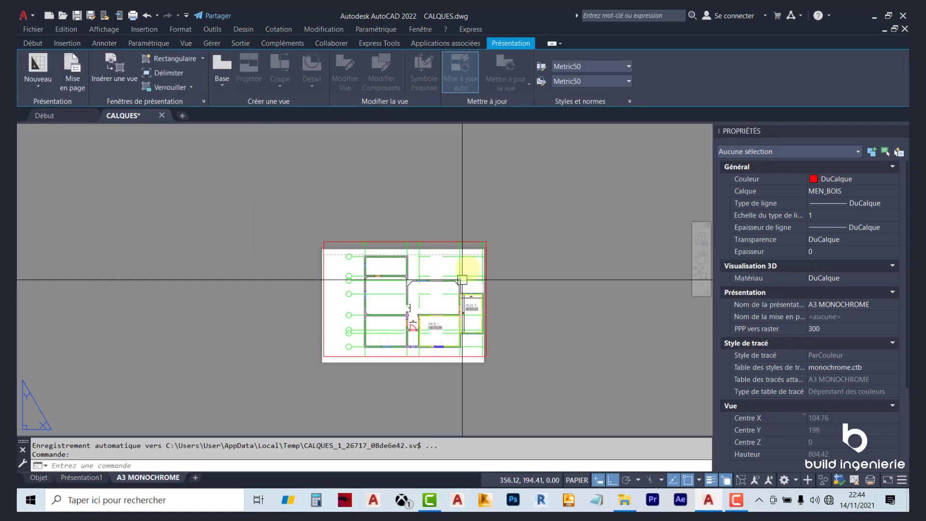
scroll(472, 227, up, 2)
click(472, 227)
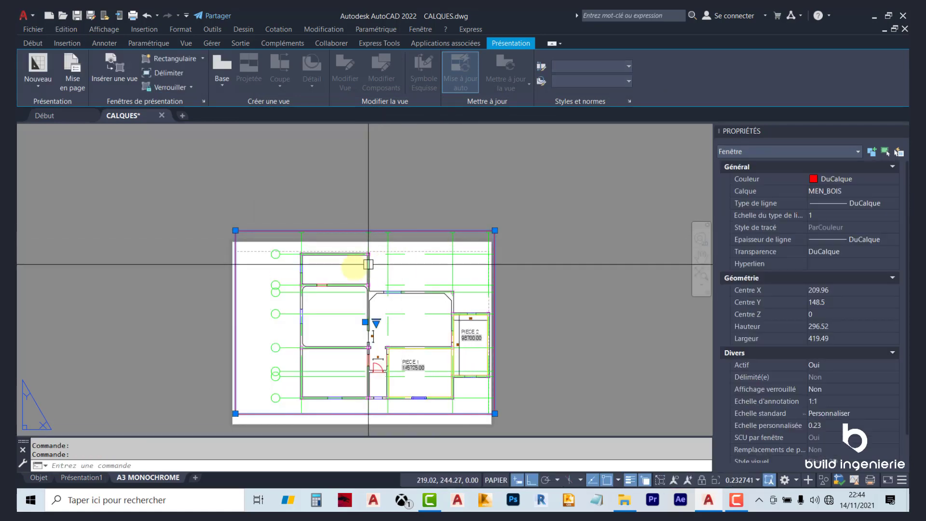
middle_drag(347, 250, 364, 211)
- Erase the old viewport and create a rectangular viewport fitted to the printable area
key(Delete)
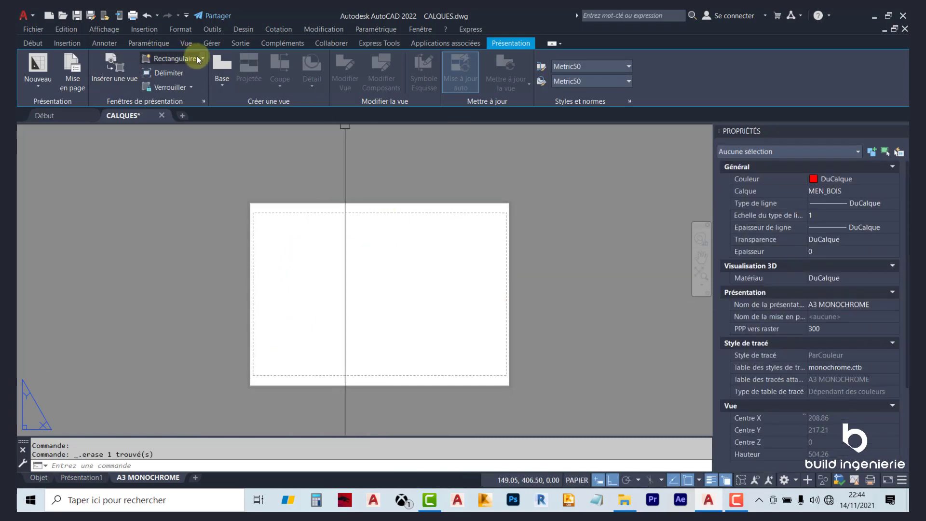
click(202, 62)
click(191, 82)
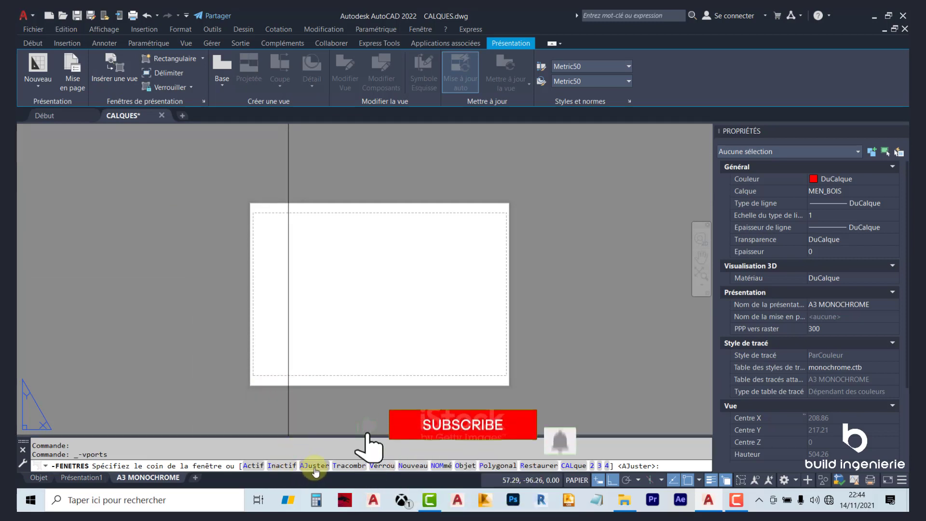
click(203, 59)
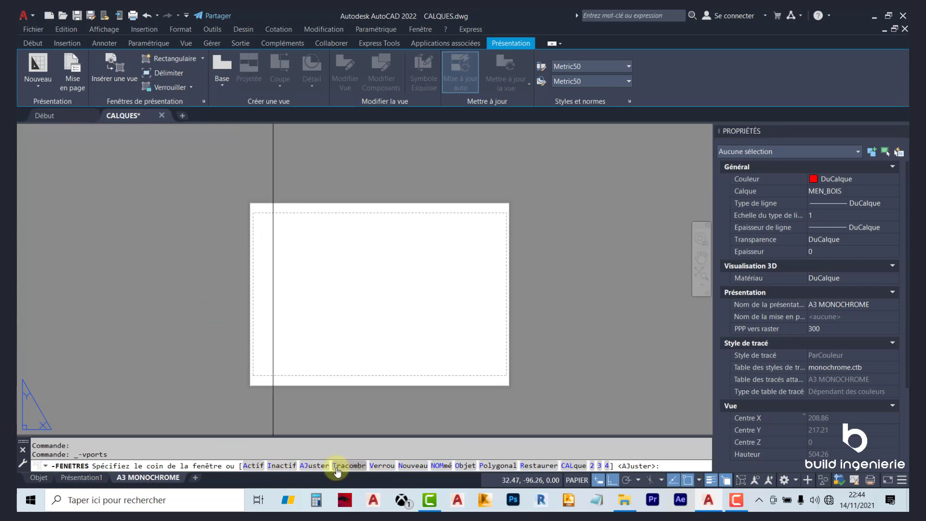
click(314, 466)
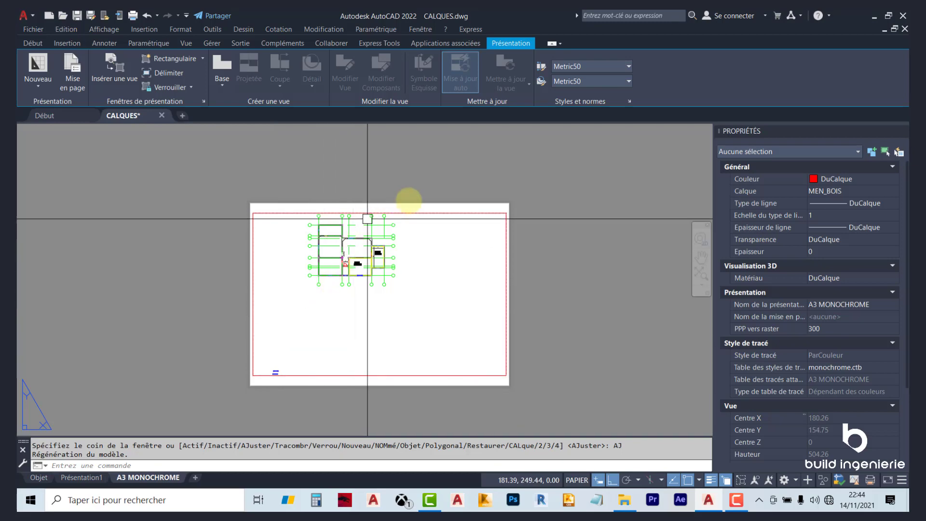
- Zoom and pan to bring the whole A3 sheet into view
scroll(478, 188, up, 5)
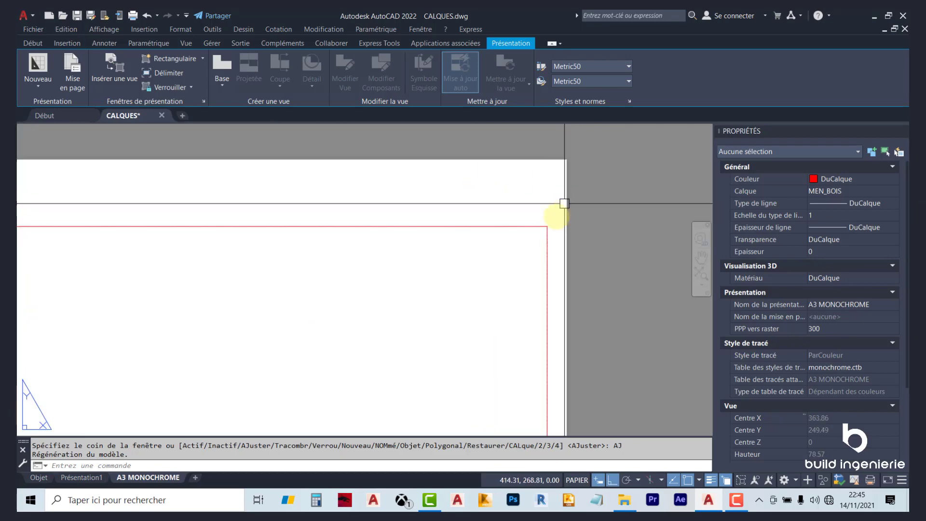
scroll(554, 207, down, 5)
scroll(120, 208, up, 3)
scroll(186, 212, up, 2)
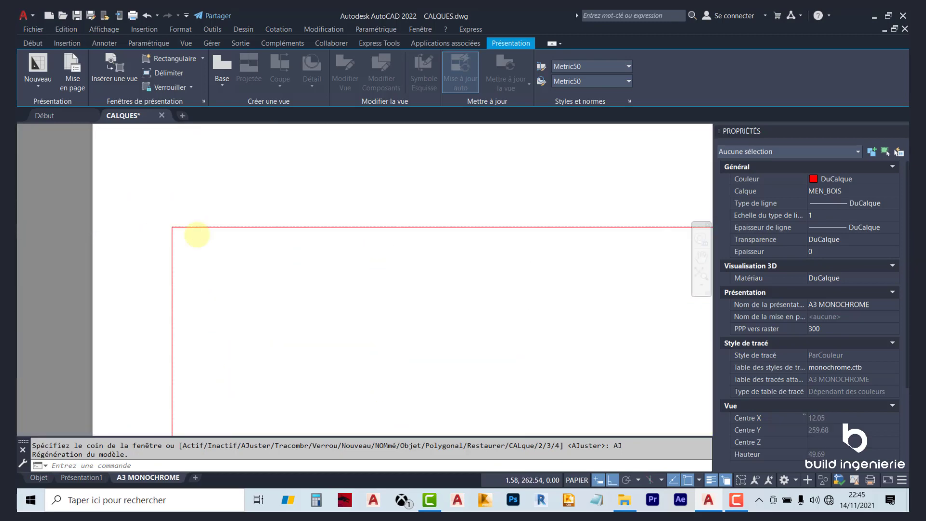
scroll(196, 234, up, 2)
scroll(211, 202, down, 8)
scroll(222, 244, up, 2)
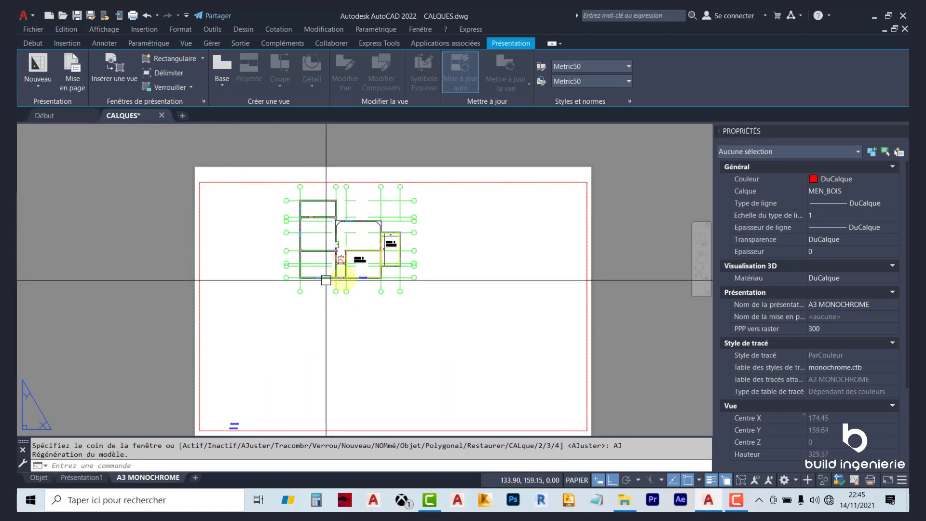
middle_drag(399, 274, 416, 229)
- Inside the viewport, zoom and centre the floor plan to about 0.129 scale
double_click(366, 275)
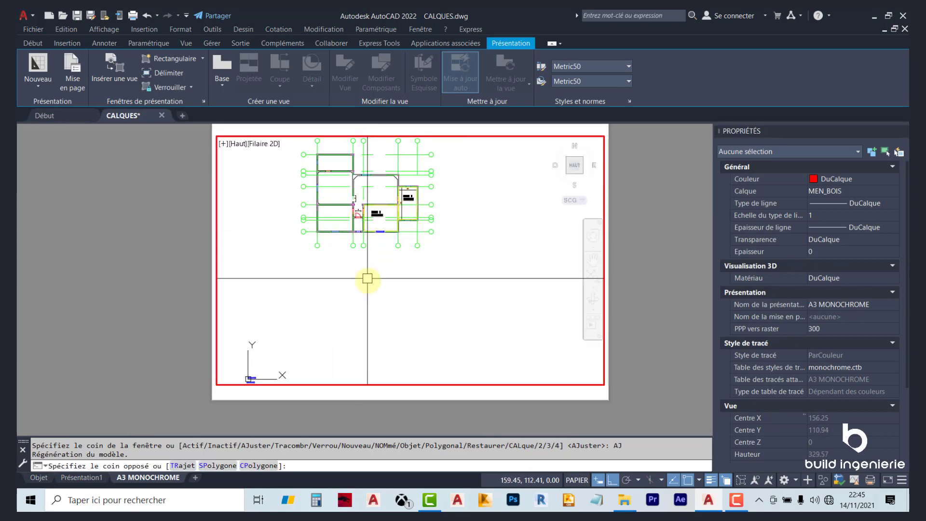
middle_drag(382, 296, 390, 291)
scroll(362, 259, up, 1)
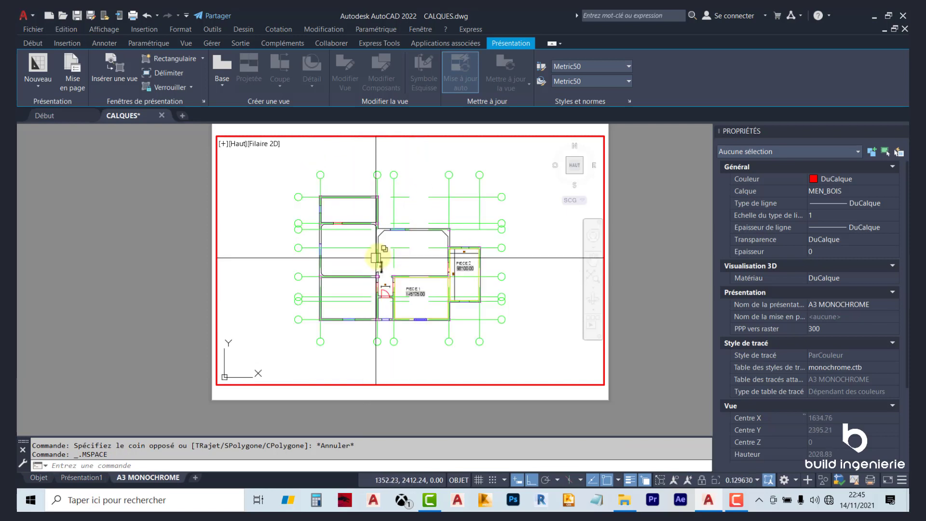
scroll(378, 258, up, 1)
scroll(386, 255, up, 1)
middle_drag(386, 256, 408, 255)
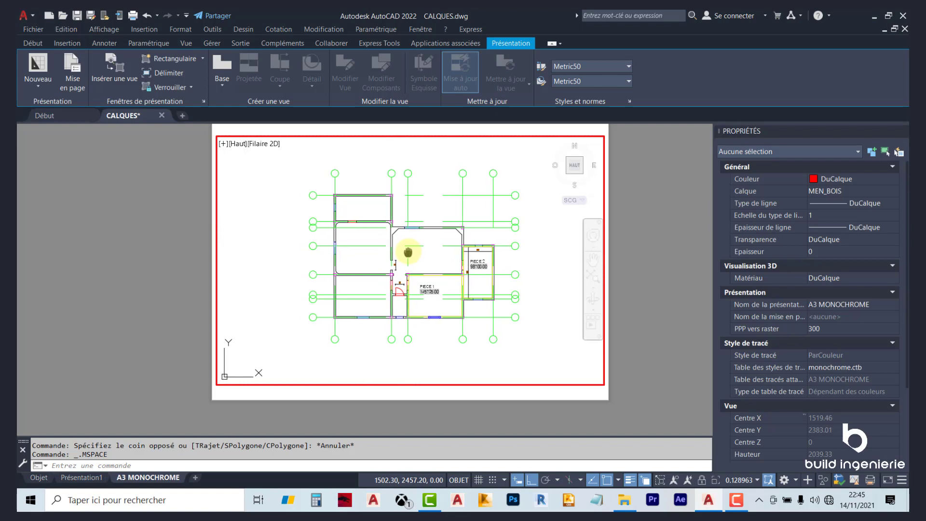
- Return to paper space, select the floor-plan viewport and collapse its General and Geometry properties
double_click(152, 230)
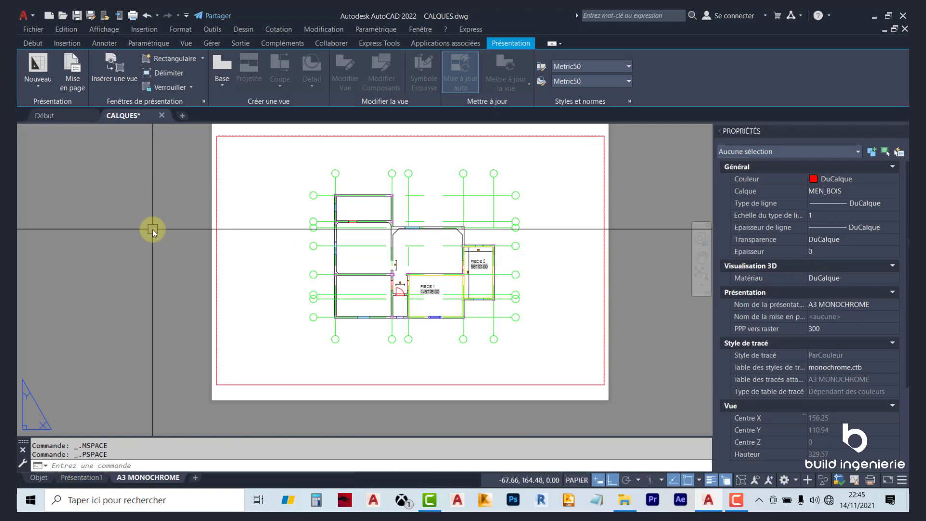
scroll(153, 229, down, 2)
scroll(377, 258, down, 2)
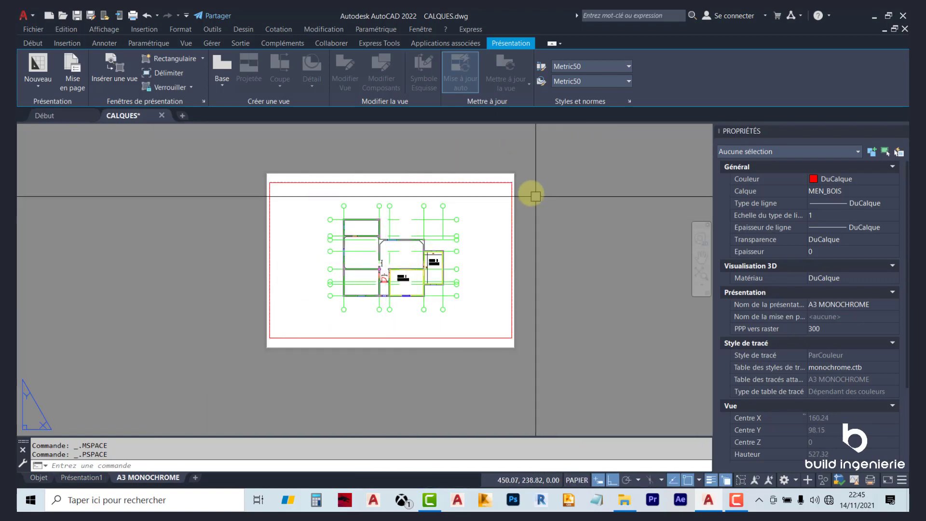
click(510, 197)
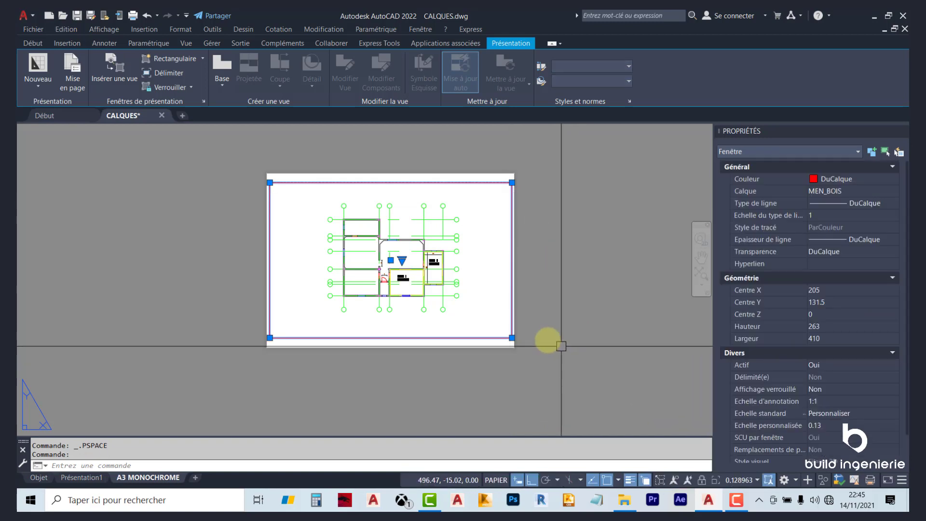
click(893, 279)
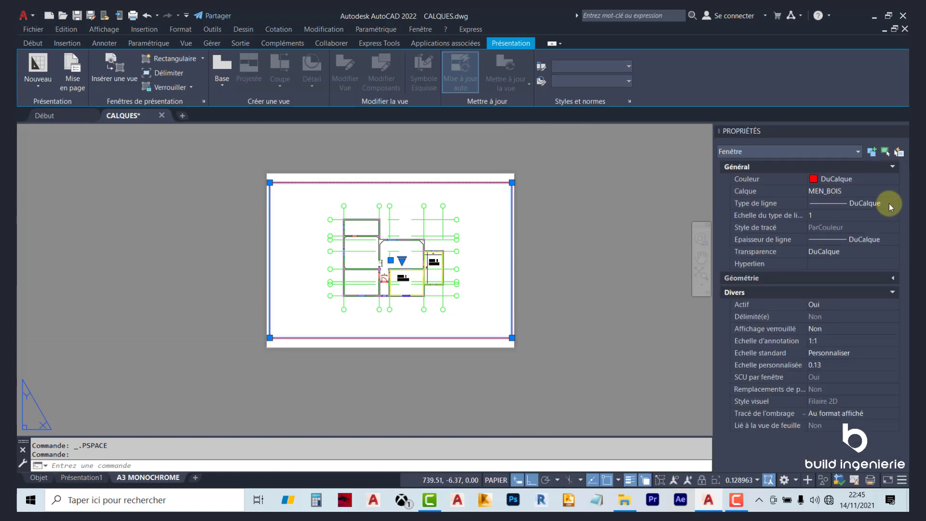
click(893, 167)
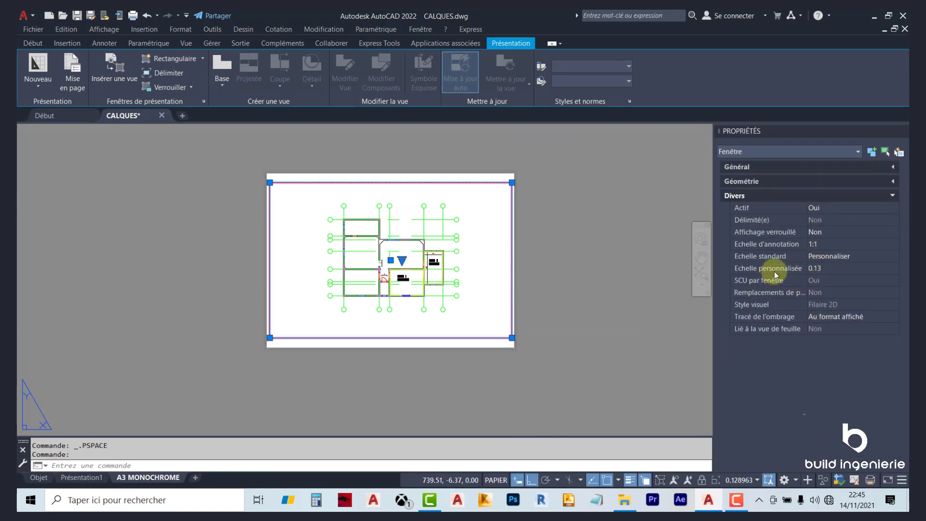
- Raise the viewport's custom scale to 0.14, then 0.15, and click inside the viewport
click(834, 268)
text(0.14)
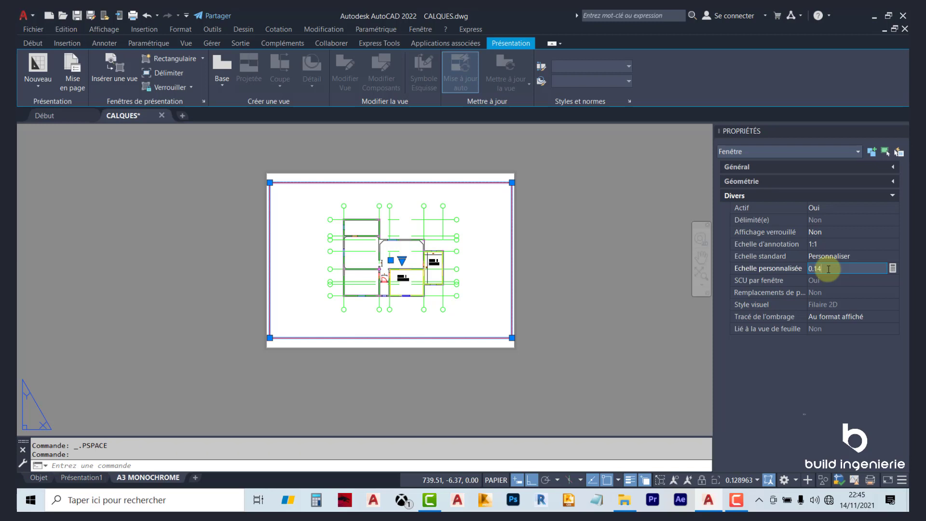
key(Return)
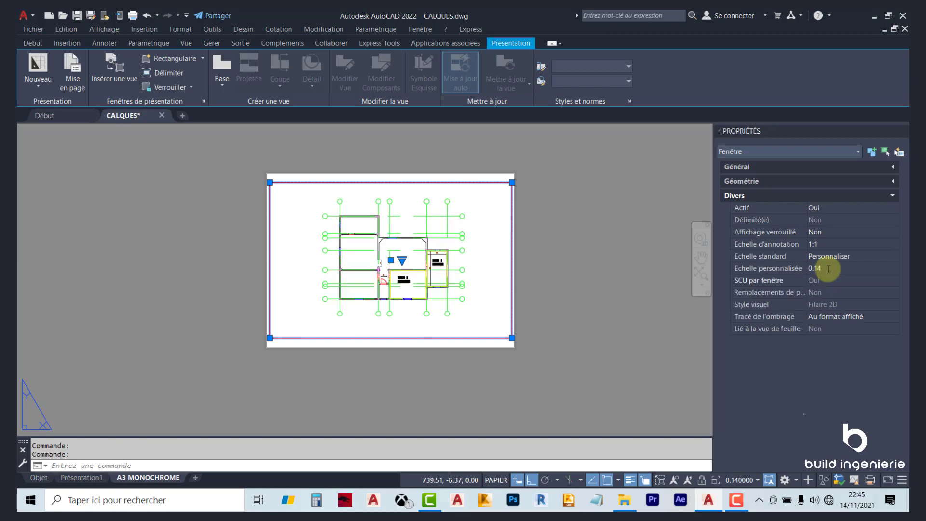
click(829, 268)
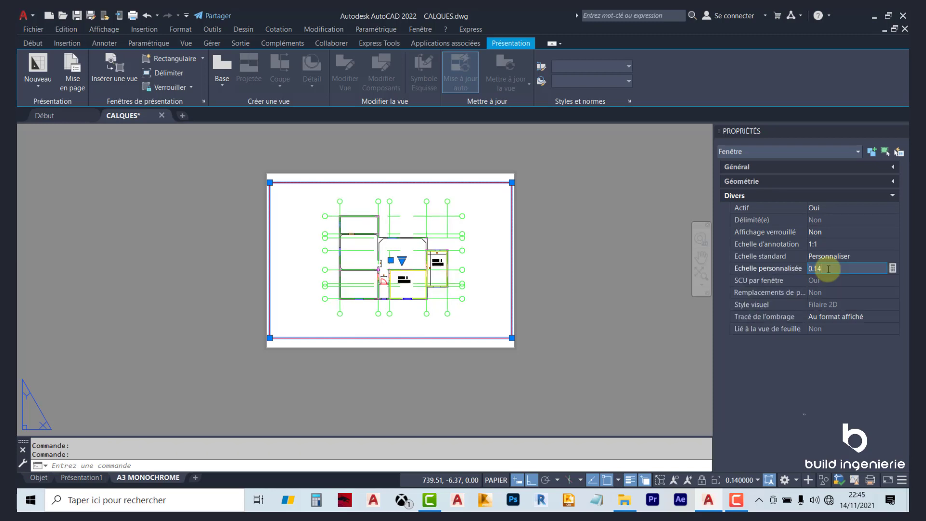
text(0.15)
key(Return)
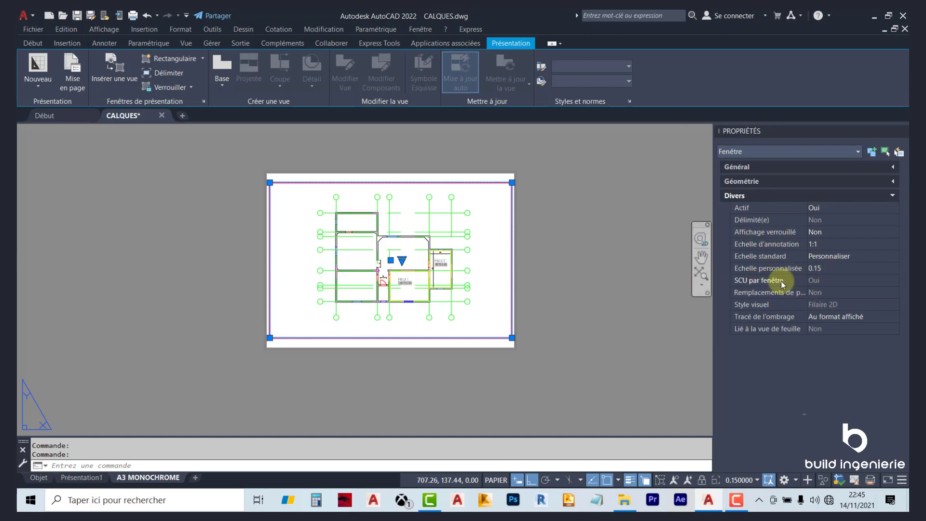
key(Escape)
click(409, 258)
- Inside the active viewport, zoom and pan until the floor plan is centred at about 0.149 scale
double_click(410, 258)
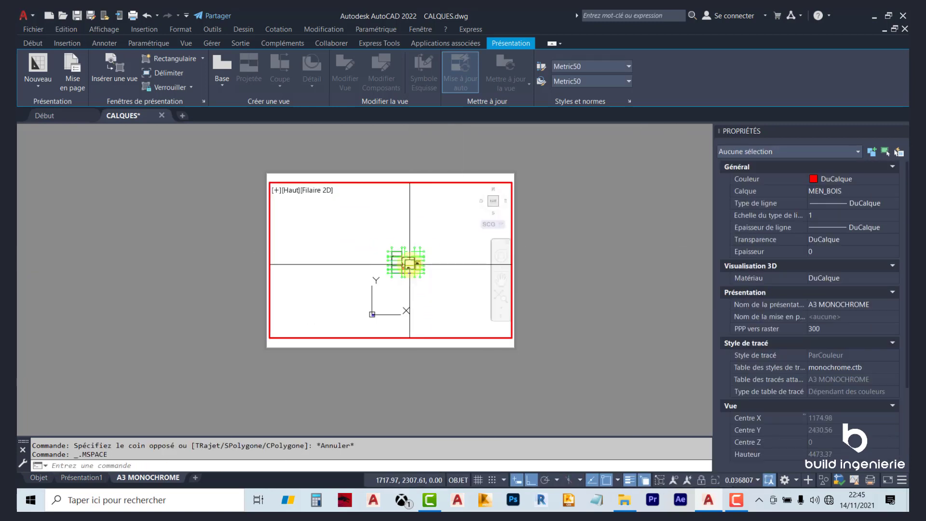
scroll(407, 253, up, 3)
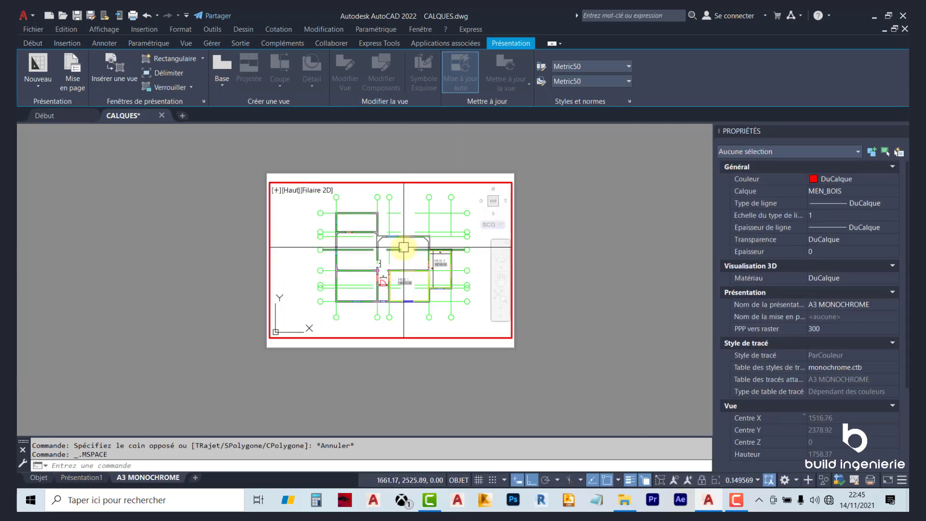
scroll(405, 249, down, 3)
middle_drag(407, 256, 404, 254)
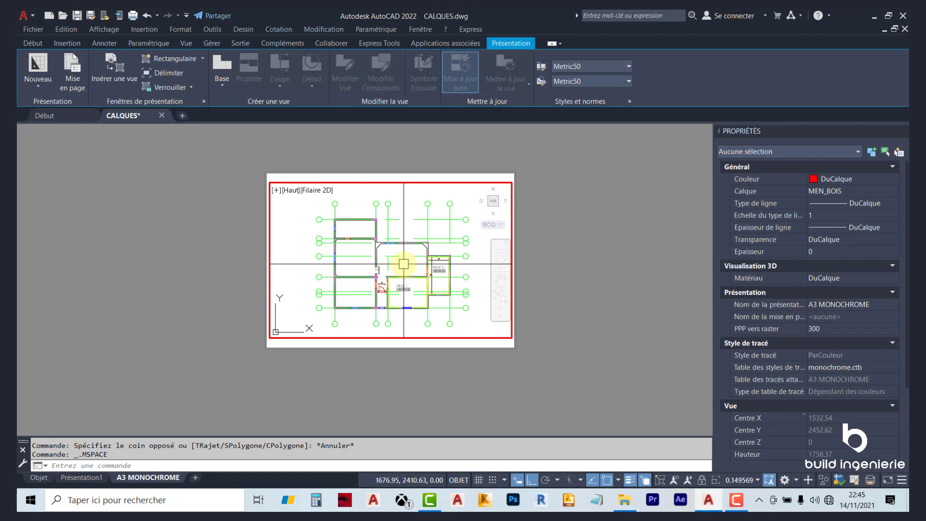
scroll(404, 264, down, 2)
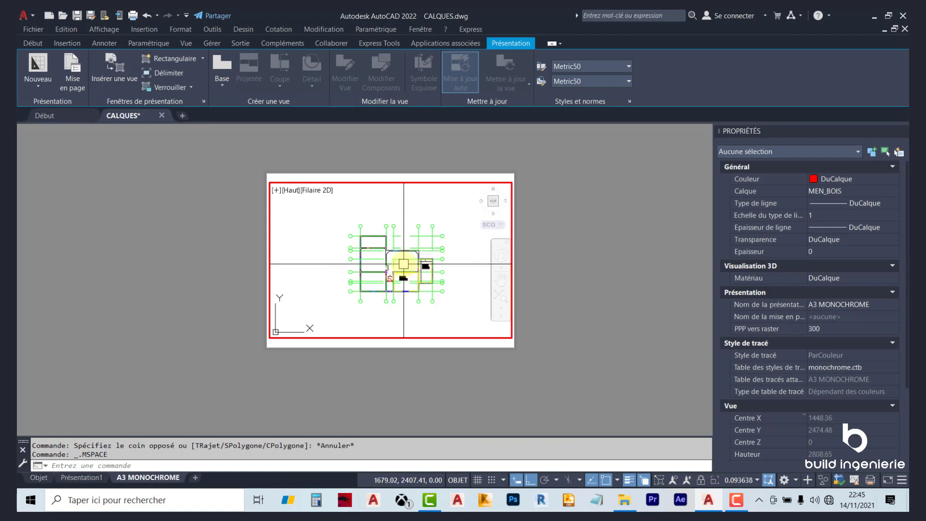
scroll(403, 264, down, 2)
scroll(403, 264, down, 2)
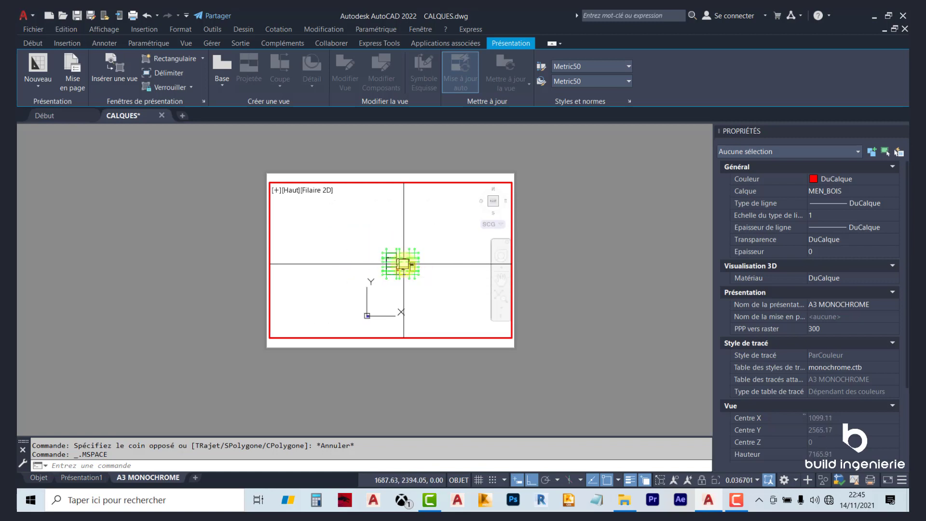
scroll(404, 264, up, 2)
scroll(403, 264, up, 2)
scroll(403, 263, up, 2)
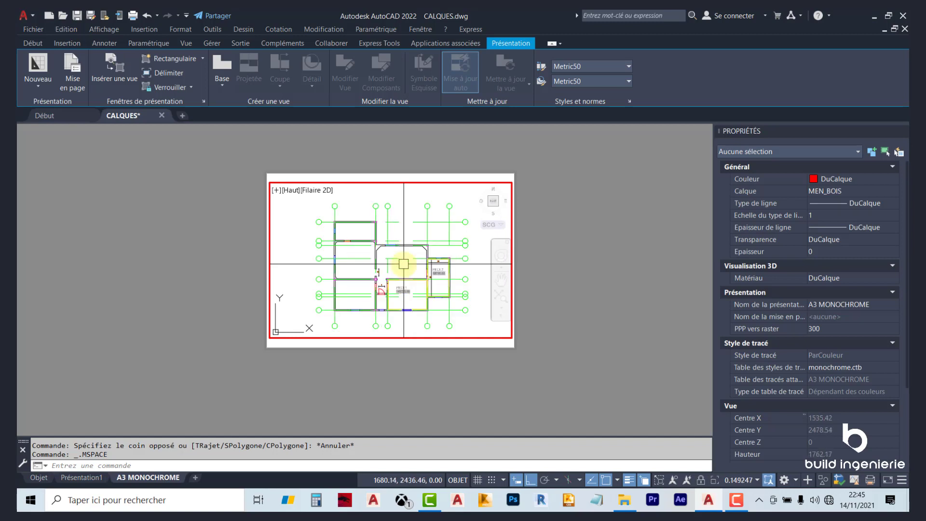
scroll(404, 264, up, 2)
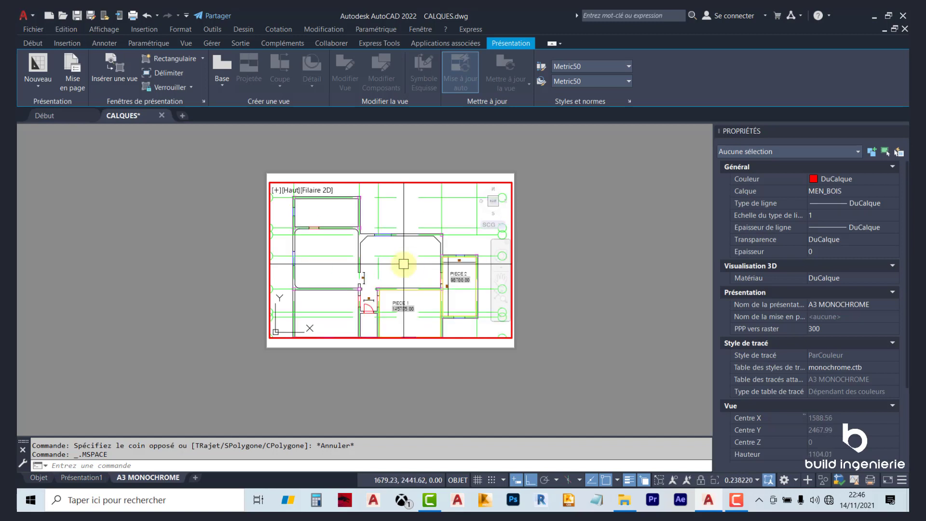
scroll(404, 263, down, 2)
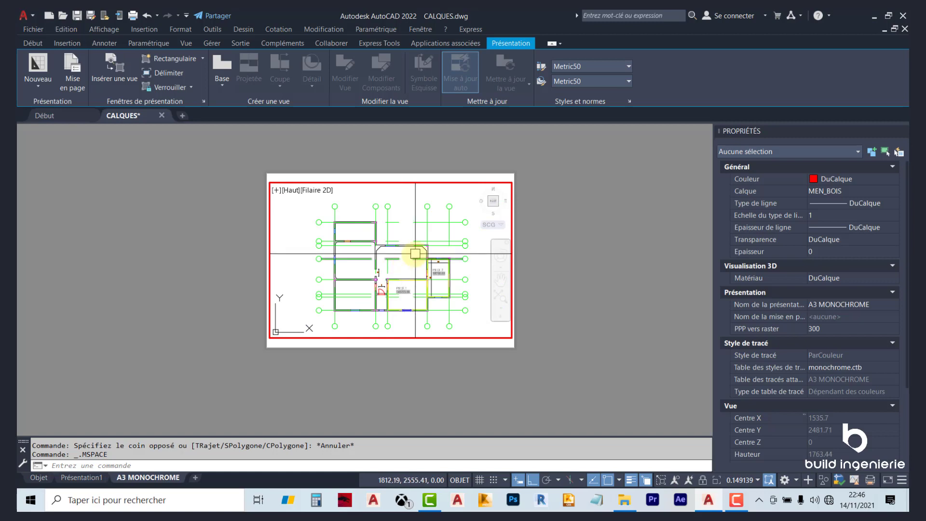
middle_drag(404, 264, 400, 259)
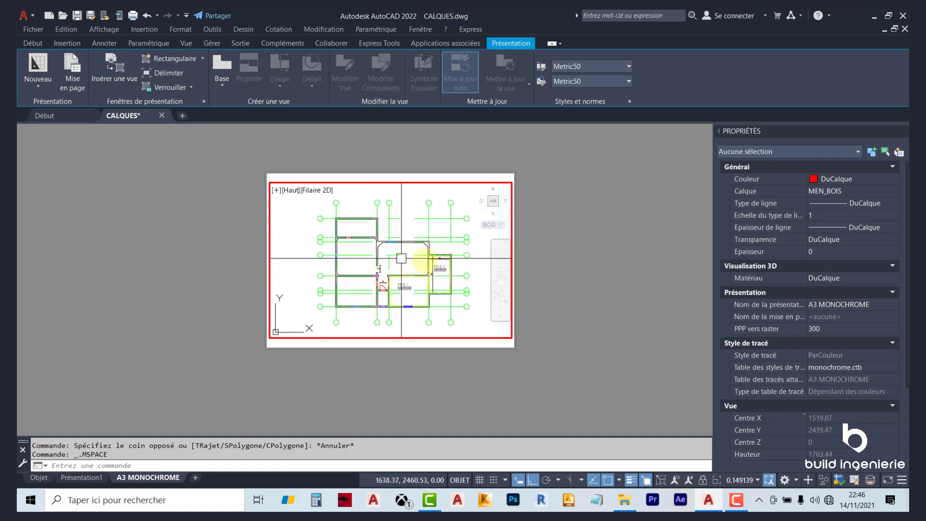
- From paper space, change the viewport's custom scale to 0.155, then to 0.17
double_click(549, 242)
click(498, 182)
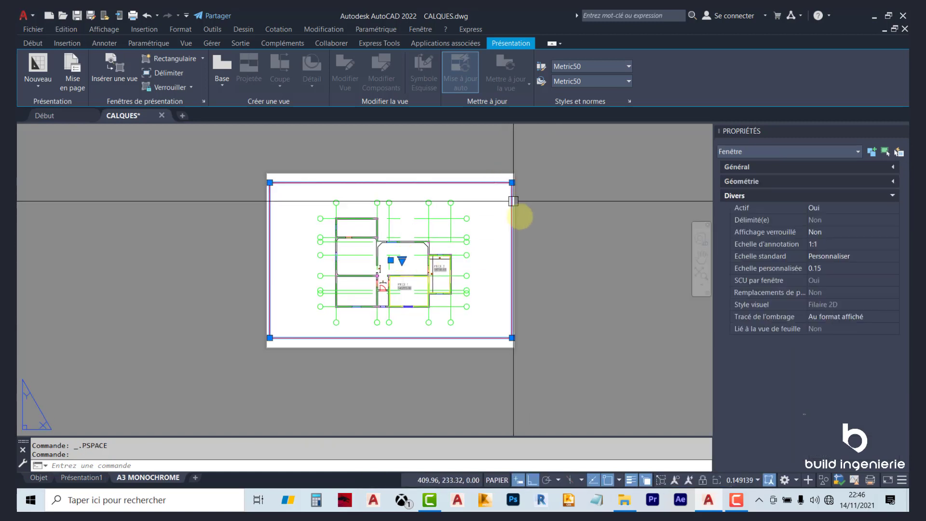
click(837, 269)
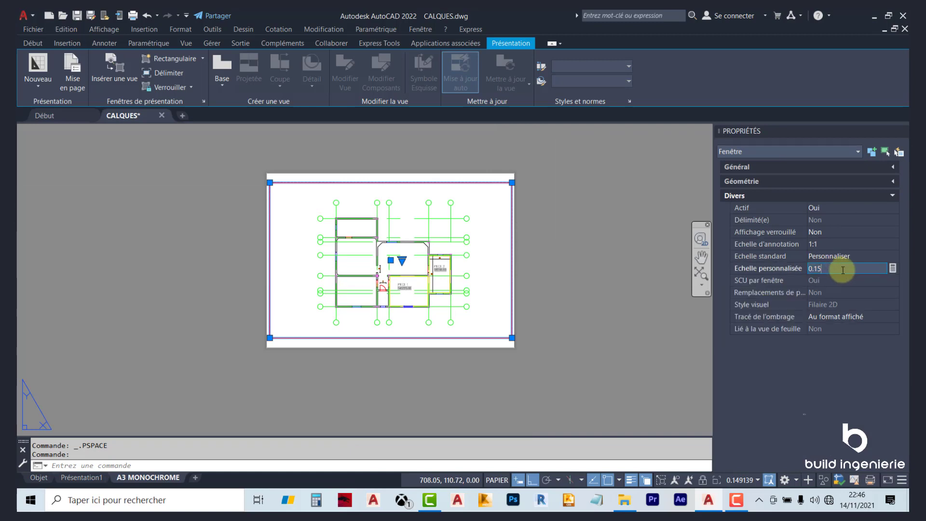
text(0.155)
key(Return)
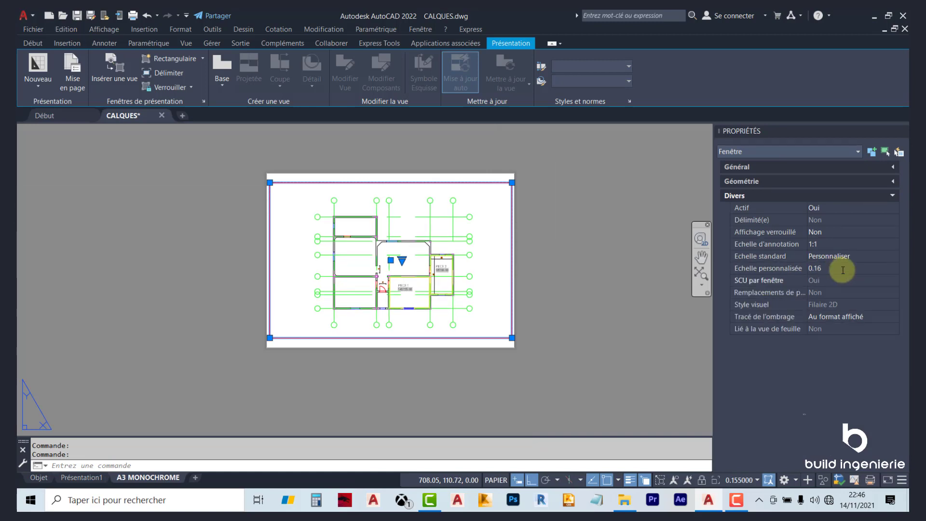
click(842, 269)
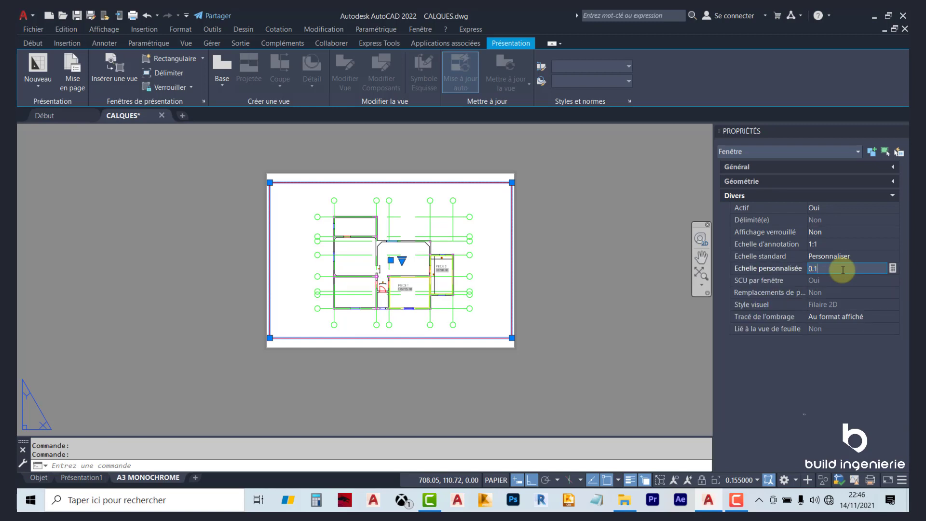
key(Escape)
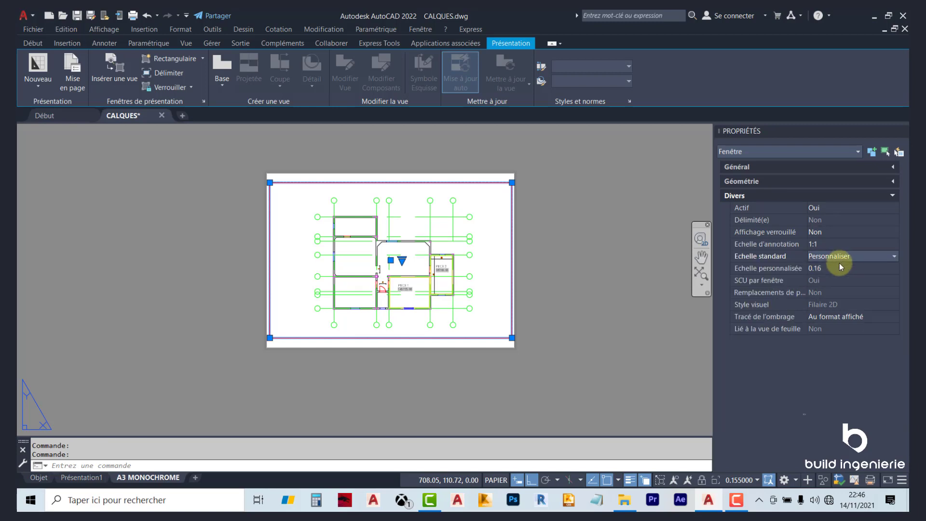
click(841, 269)
text(0.17)
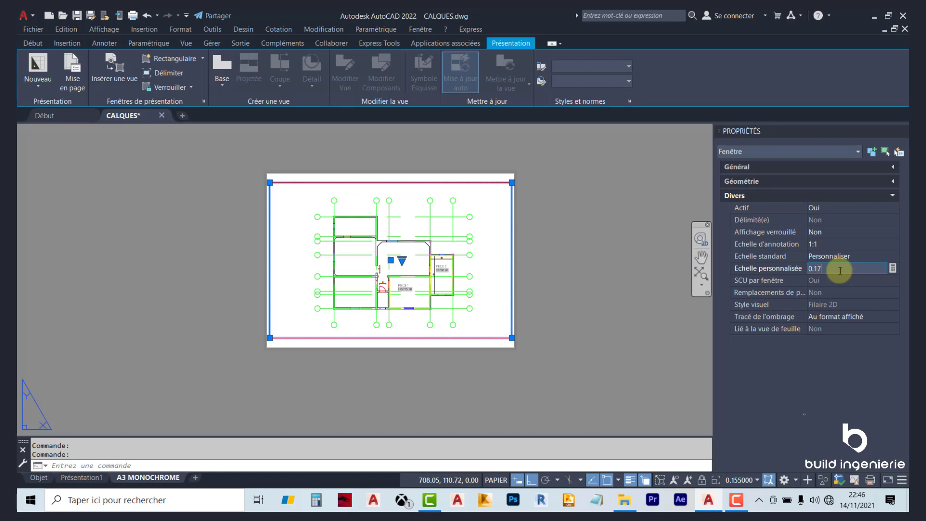
key(Return)
key(Escape)
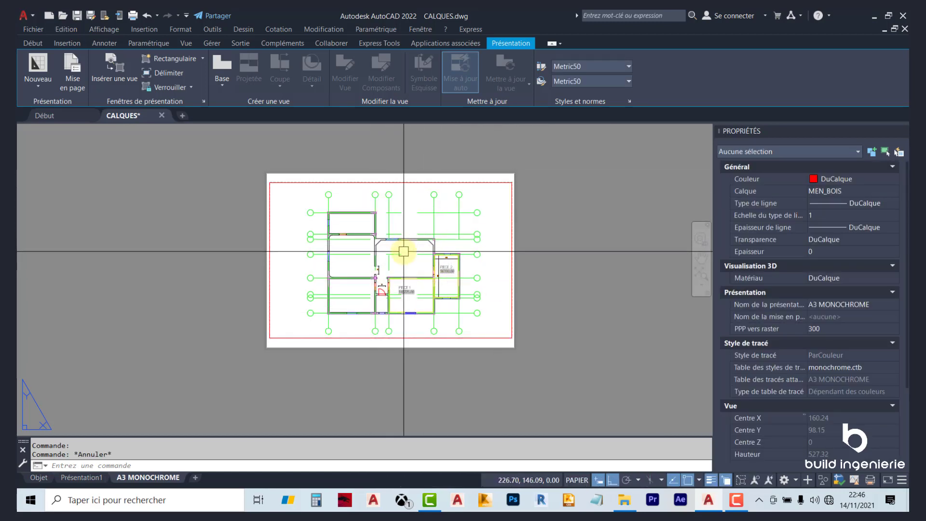
- Pan the floor plan slightly inside the viewport, then confirm the viewport scale is still 0.17
scroll(395, 252, up, 2)
scroll(394, 252, down, 2)
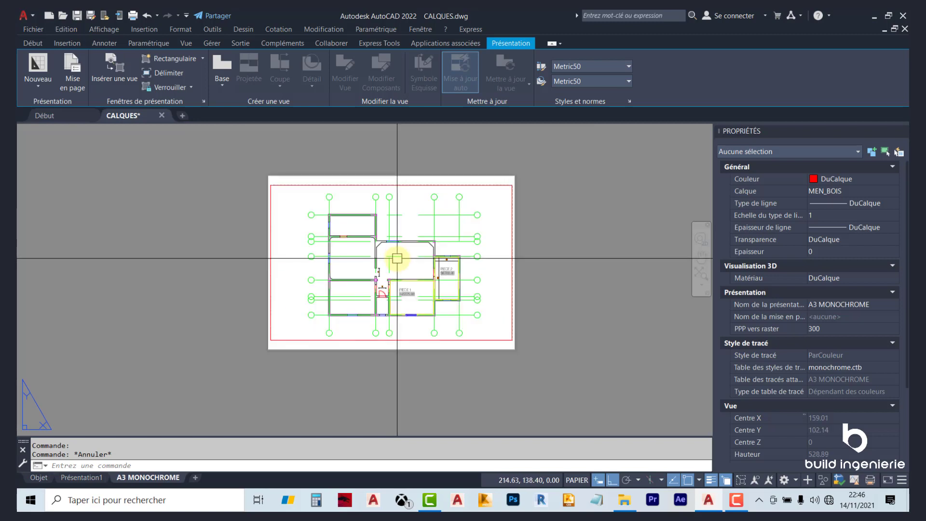
double_click(404, 264)
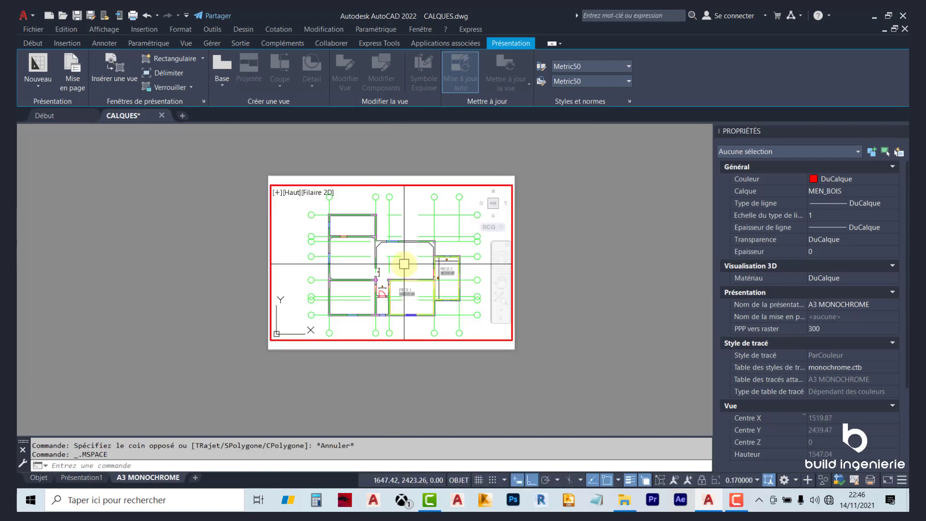
middle_drag(404, 263, 401, 263)
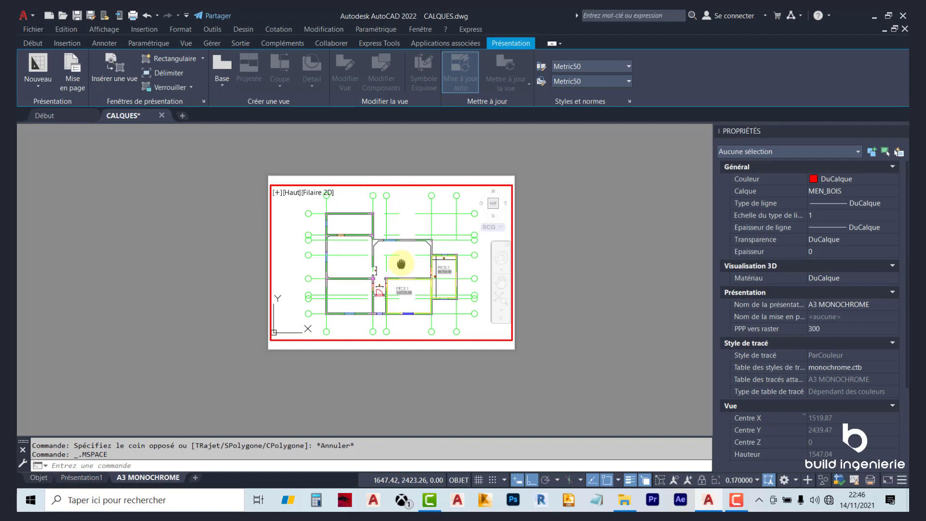
double_click(578, 236)
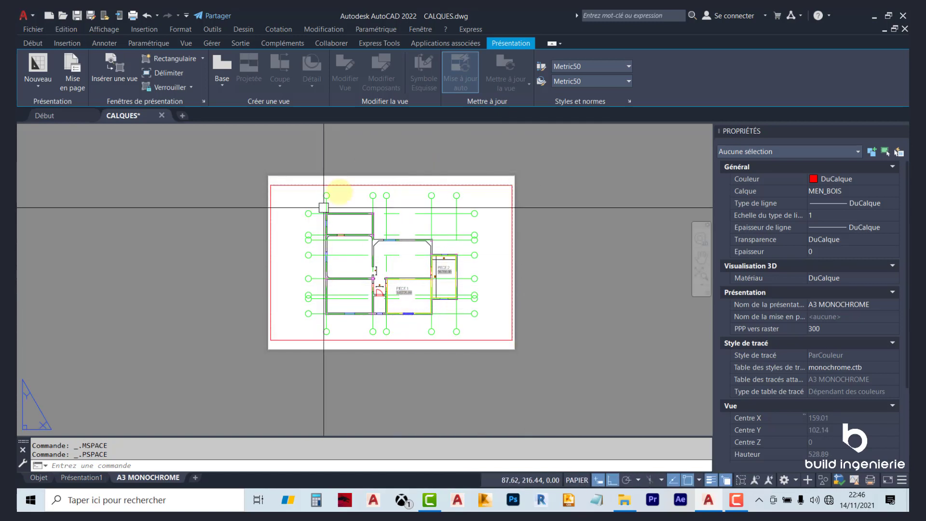
click(511, 185)
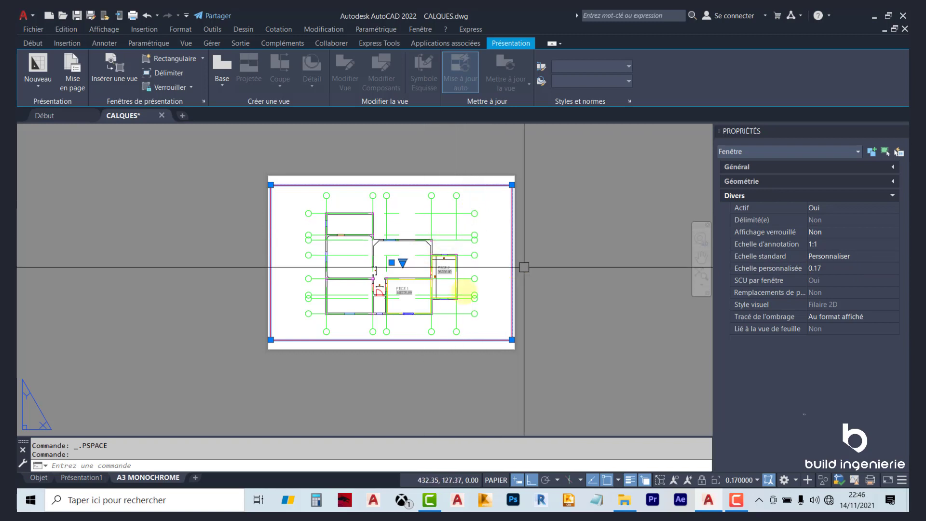
key(Escape)
key(Escape)
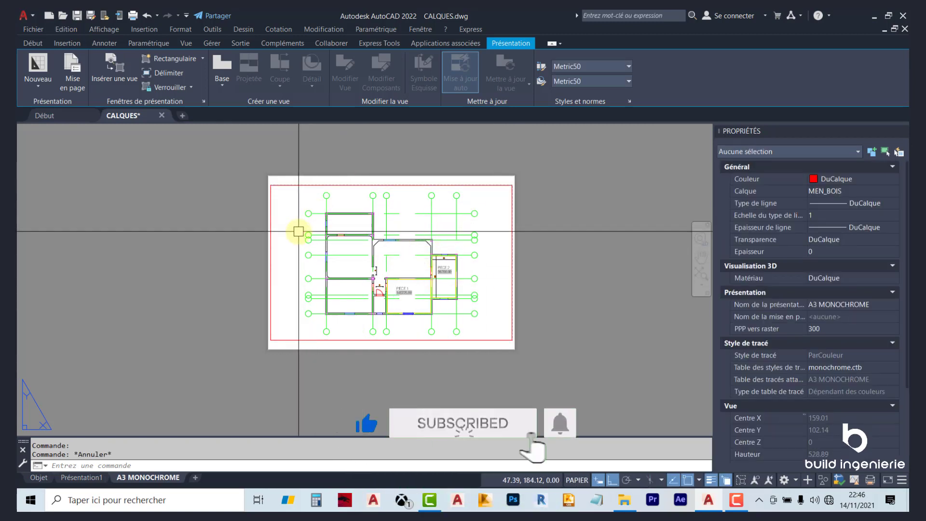